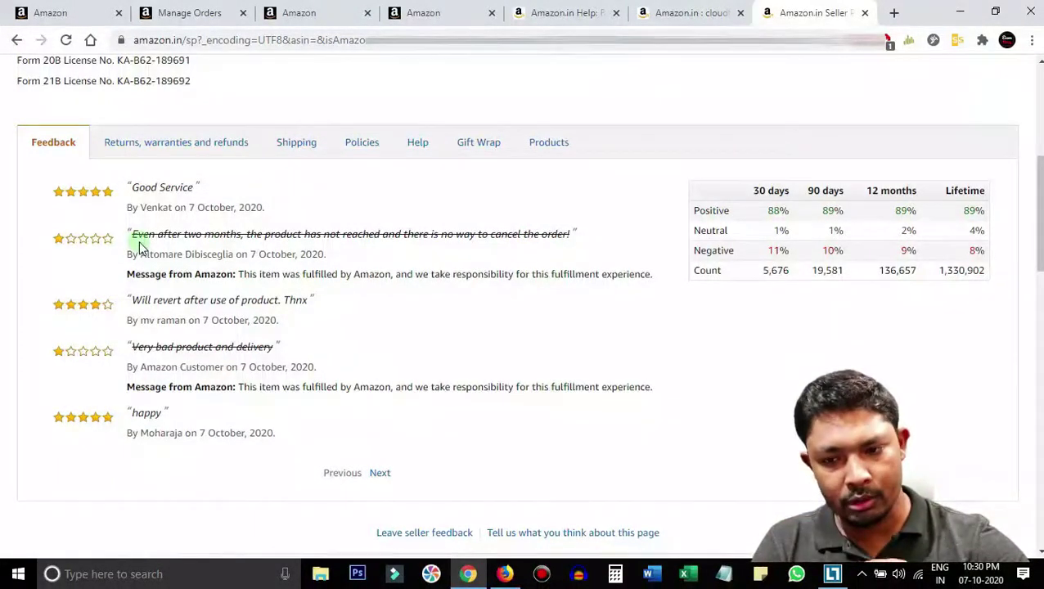
# Examine the struck-through one-star comment and the message from Amazon in the seller profile's feedback list
pyautogui.moveTo(132, 232); pyautogui.dragTo(578, 237)
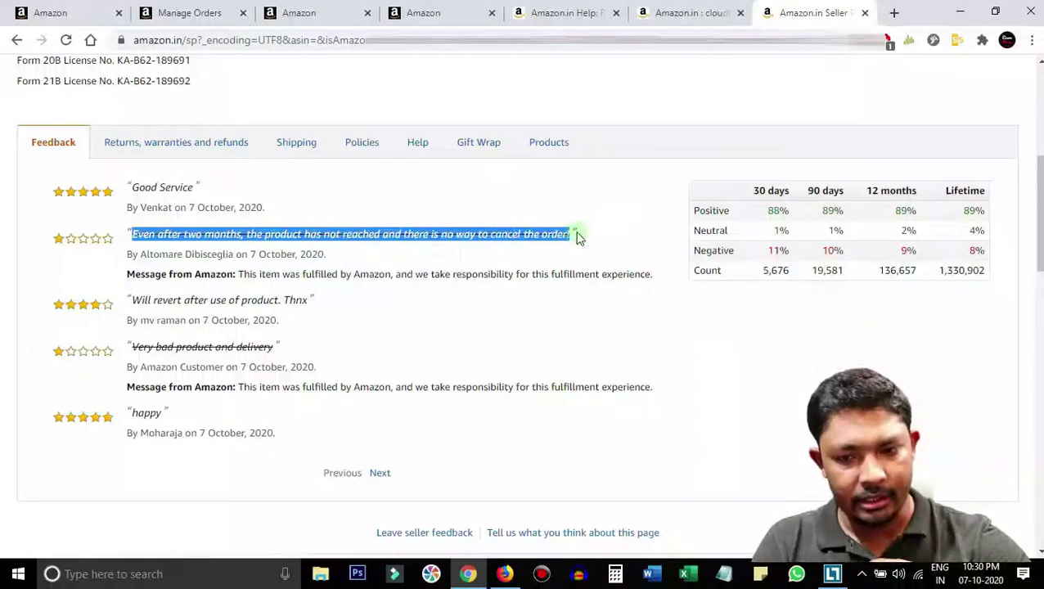
pyautogui.click(578, 237)
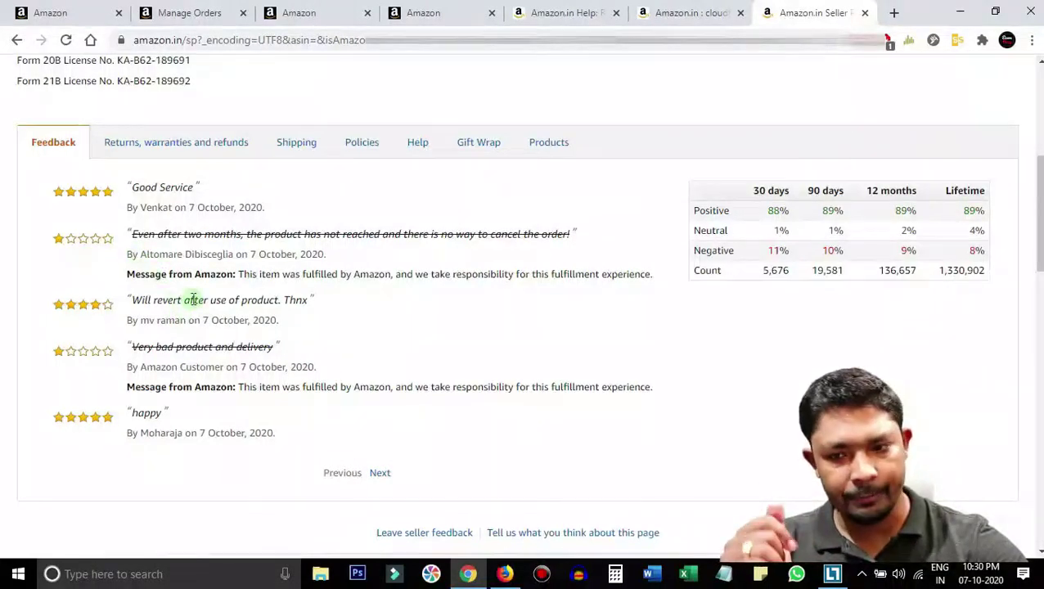
pyautogui.moveTo(124, 273); pyautogui.dragTo(315, 272)
pyautogui.click(414, 319)
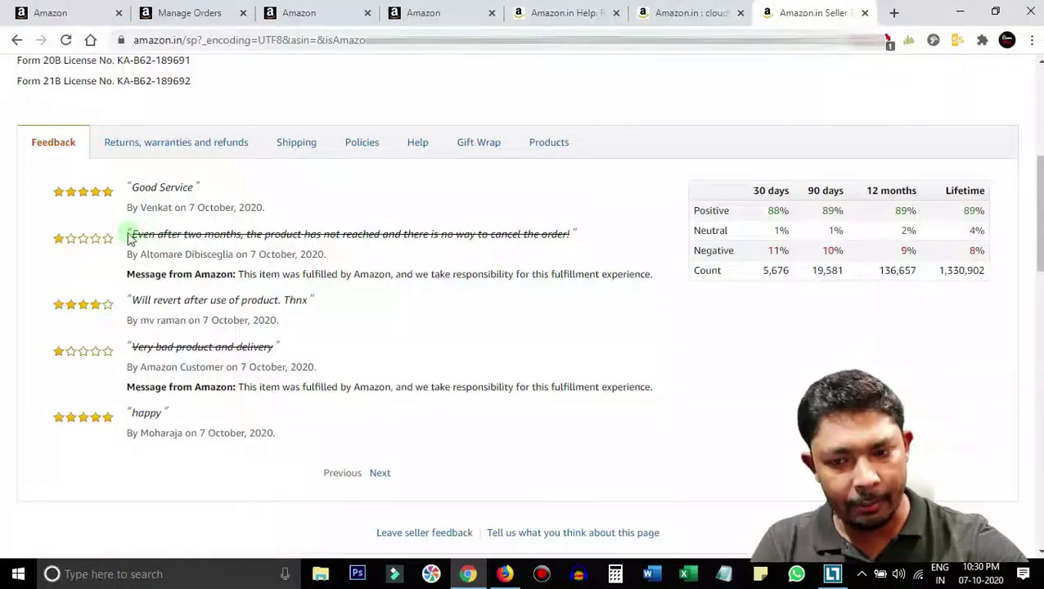
pyautogui.moveTo(129, 234); pyautogui.dragTo(460, 242)
pyautogui.click(449, 260)
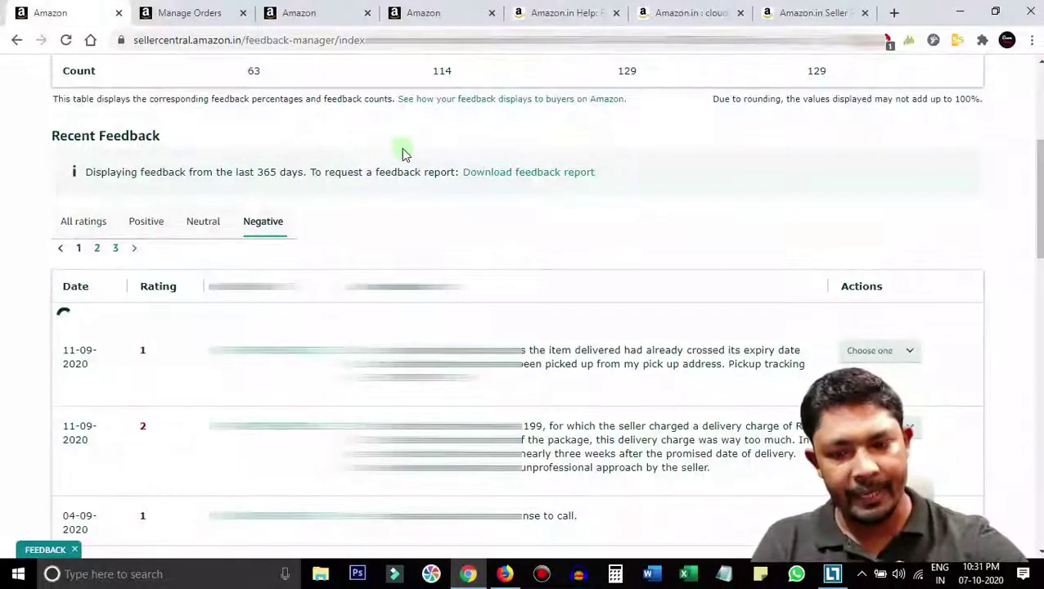
# Open the contact-customer message for the one-star negative feedback dated 11-09-2020 and review its text
pyautogui.scroll(-1, 524, 328)
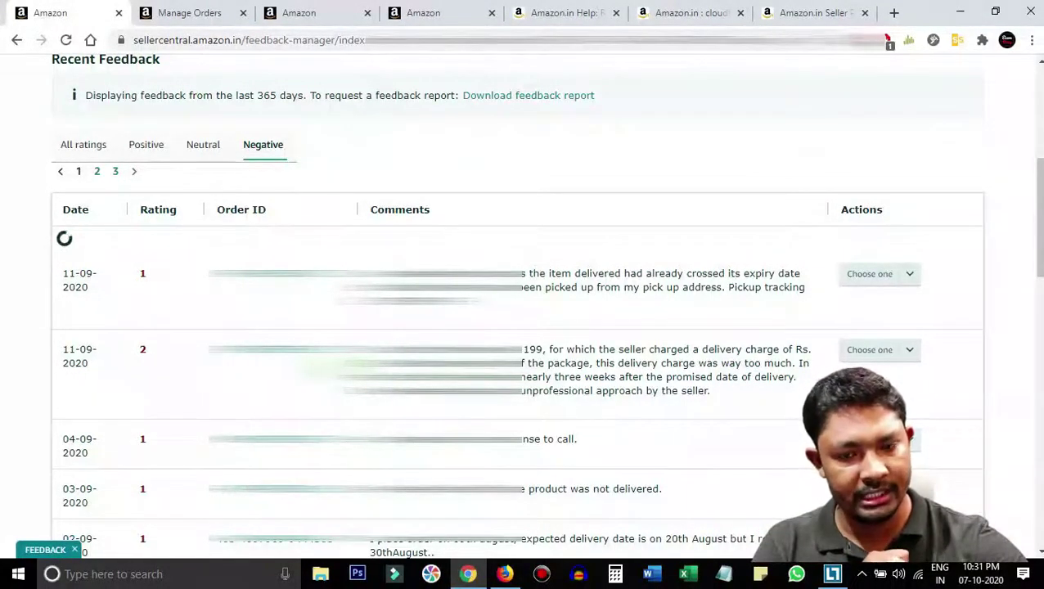
pyautogui.scroll(1, 524, 328)
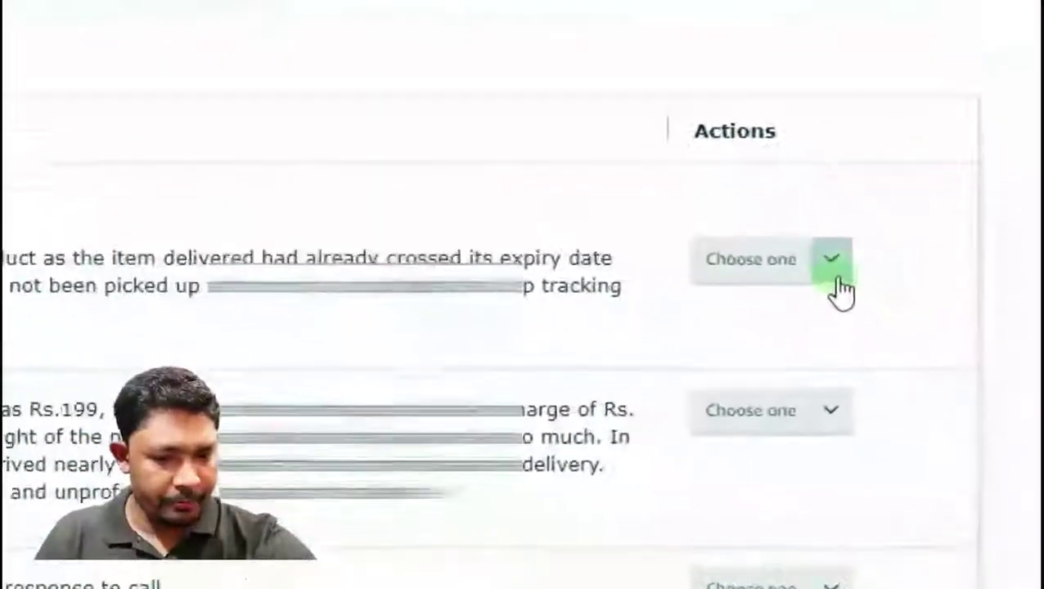
pyautogui.click(837, 278)
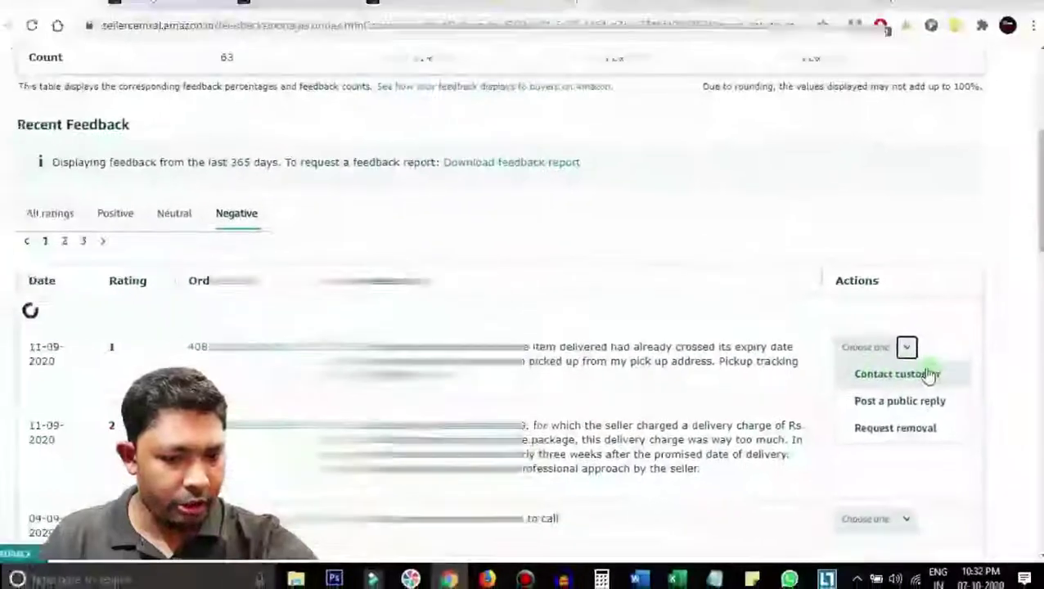
pyautogui.click(927, 374)
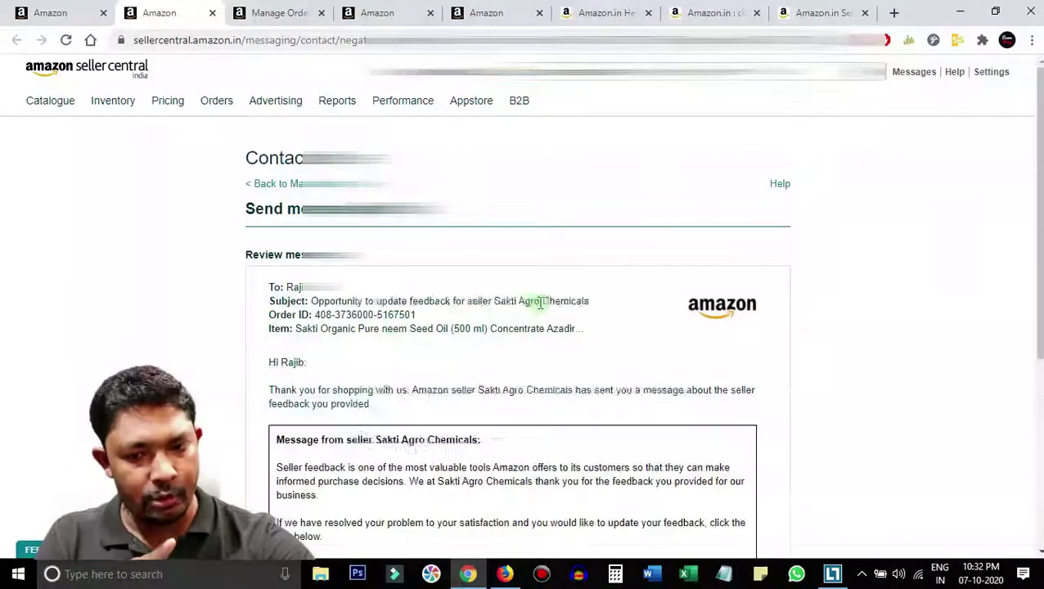
pyautogui.scroll(-5, 540, 303)
pyautogui.scroll(3, 540, 303)
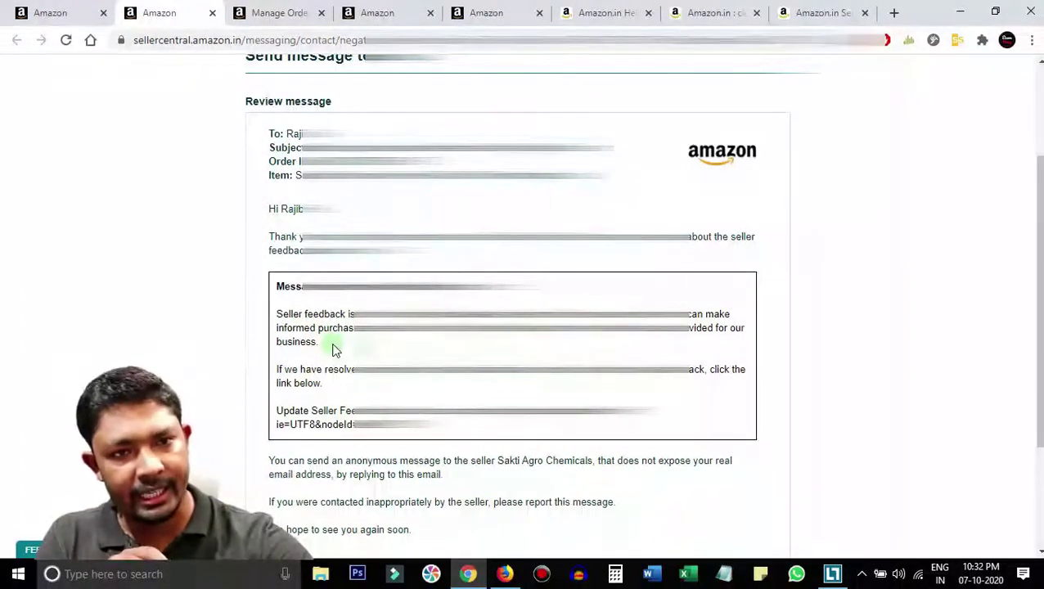
pyautogui.scroll(-1, 349, 351)
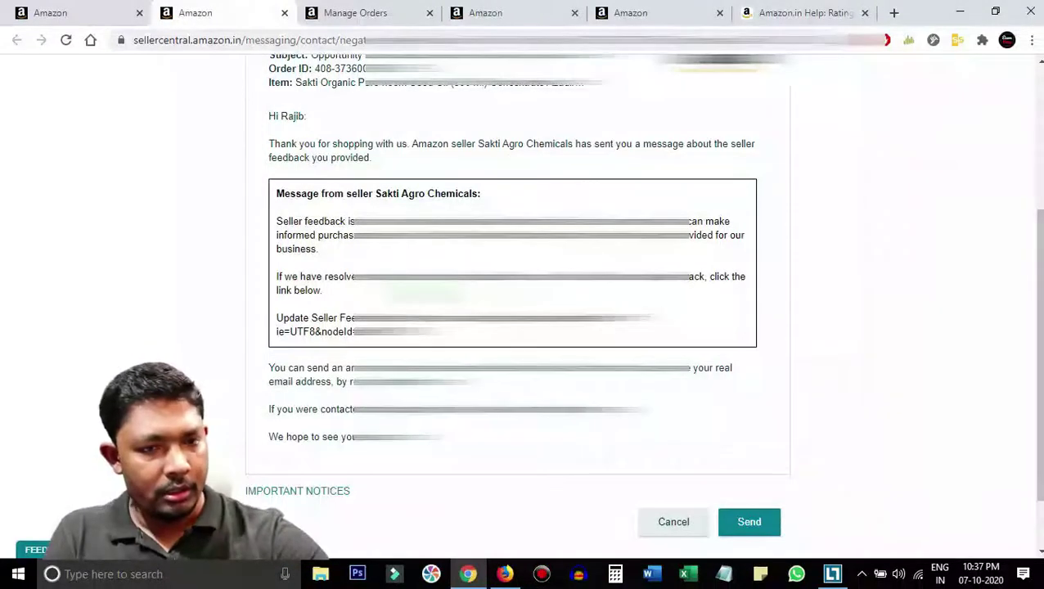
pyautogui.click(809, 10)
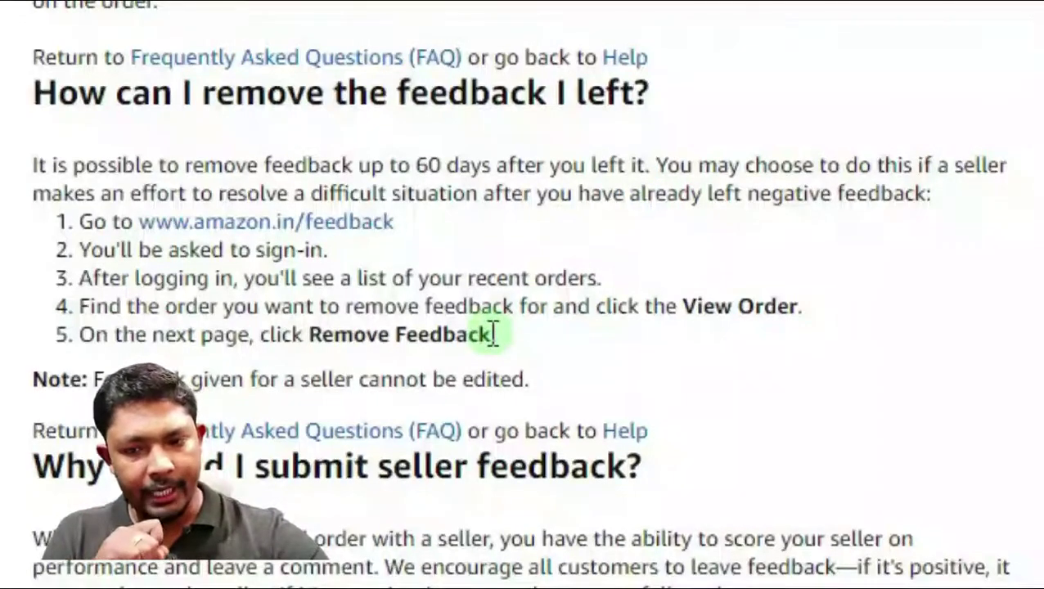
pyautogui.moveTo(448, 225); pyautogui.dragTo(234, 234)
pyautogui.click(372, 276)
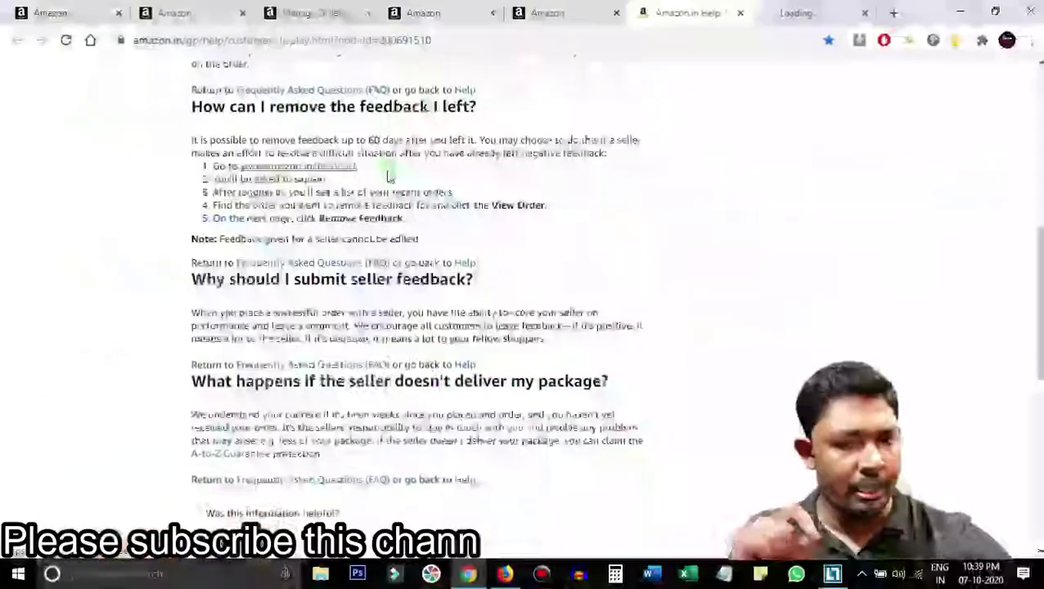
pyautogui.click(816, 8)
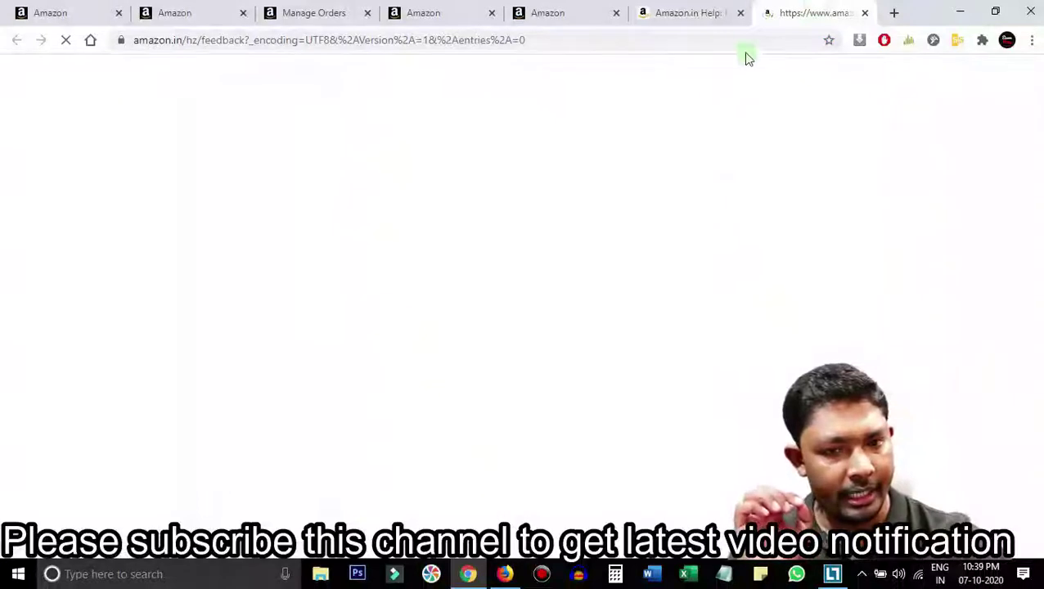
pyautogui.click(688, 13)
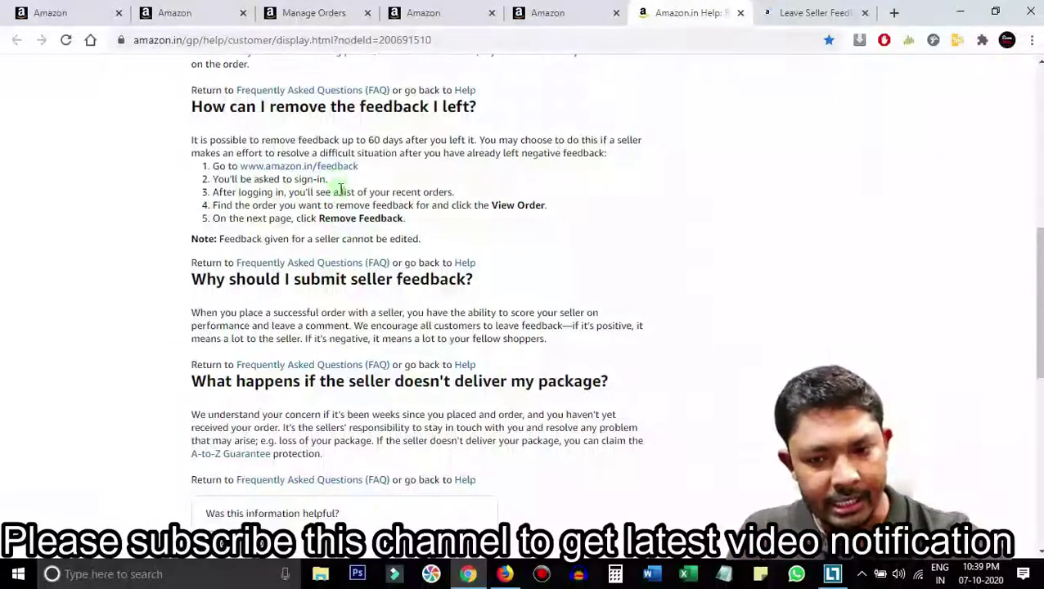
pyautogui.moveTo(329, 179); pyautogui.dragTo(238, 185)
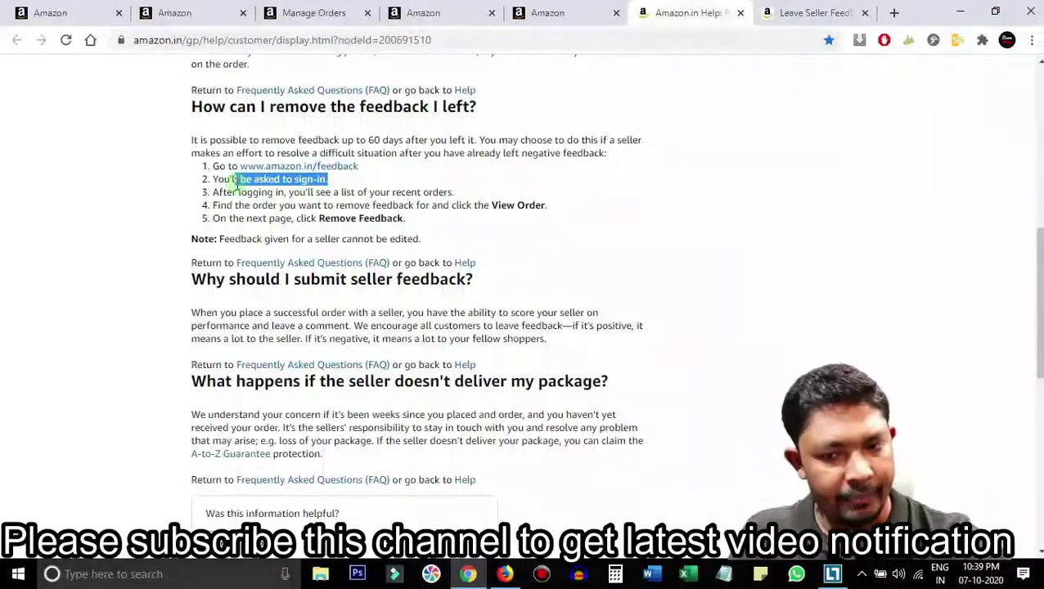
pyautogui.click(351, 204)
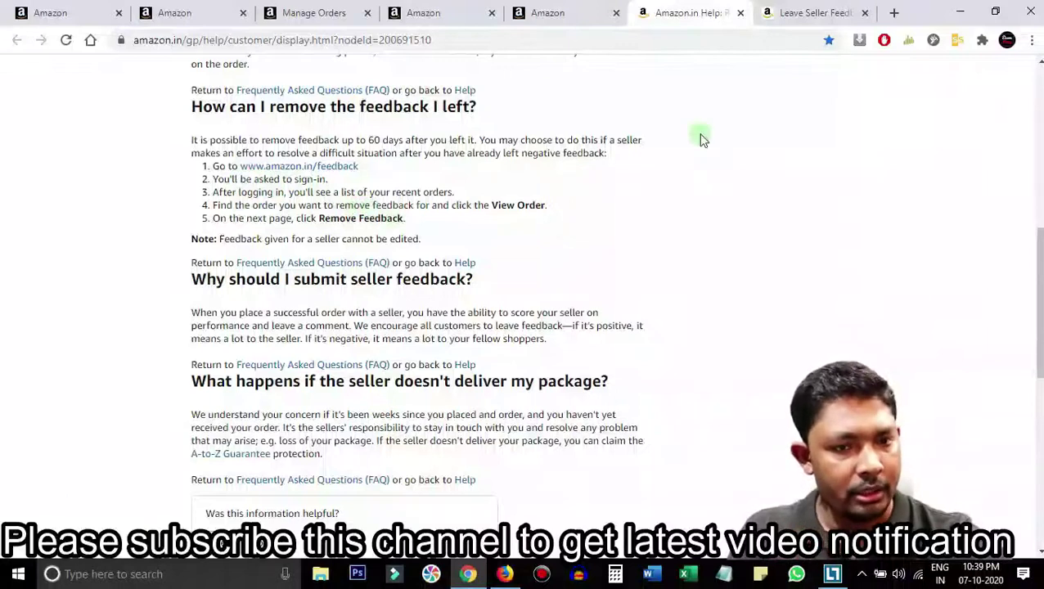
# Look through the orders awaiting a seller rating on the Leave Seller Feedback page
pyautogui.click(802, 12)
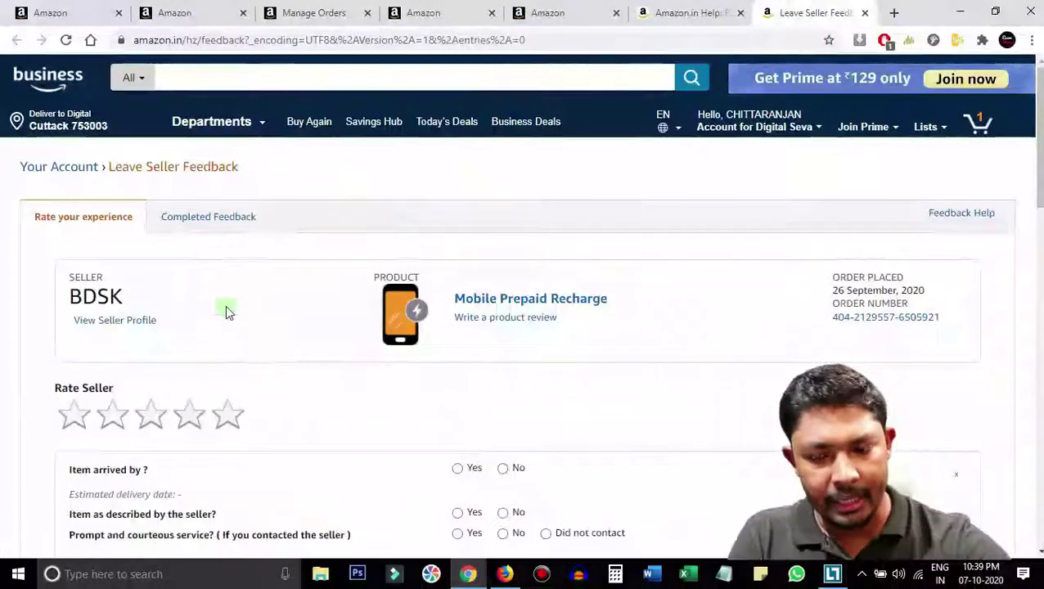
pyautogui.scroll(-1, 196, 318)
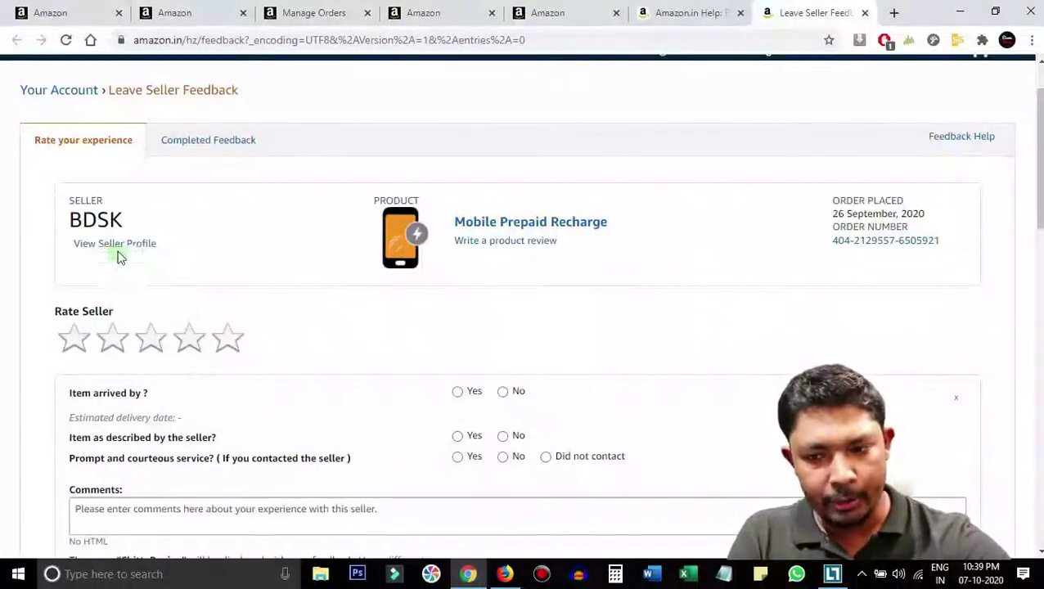
pyautogui.scroll(-3, 121, 263)
pyautogui.scroll(3, 123, 267)
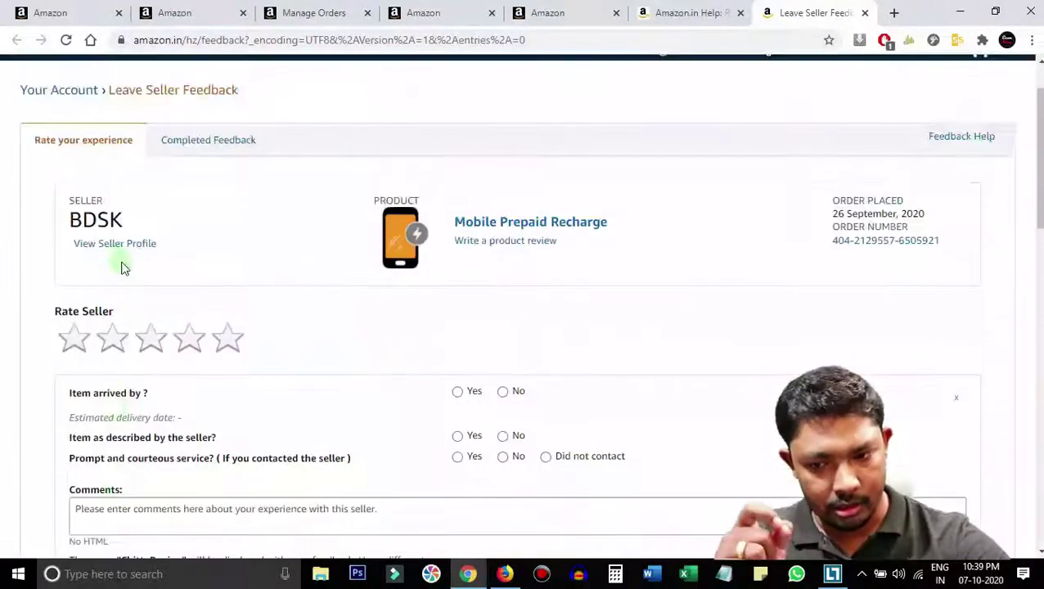
pyautogui.scroll(-6, 209, 303)
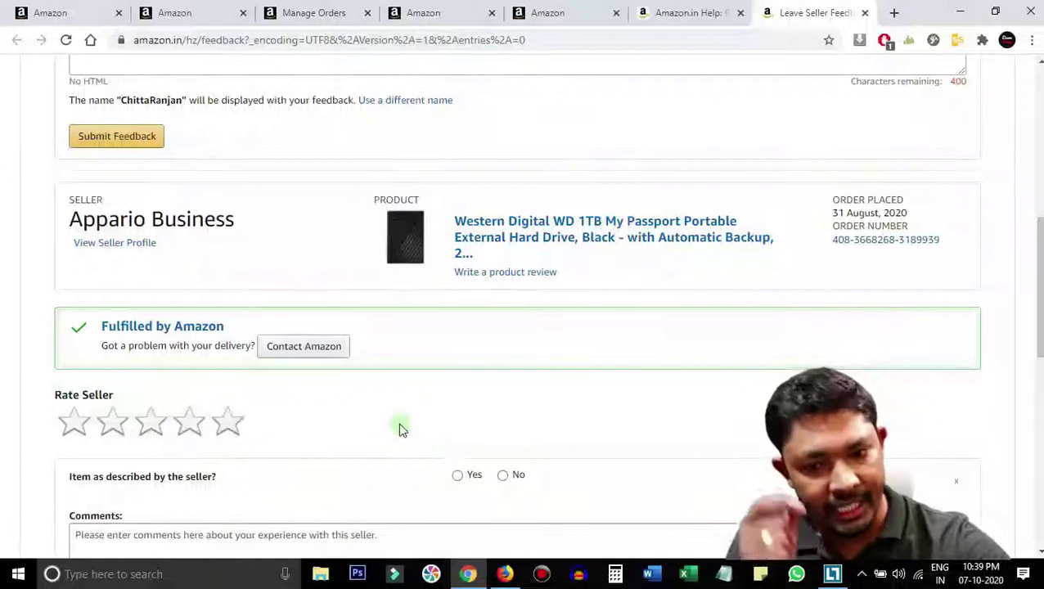
pyautogui.scroll(3, 396, 455)
pyautogui.scroll(3, 398, 459)
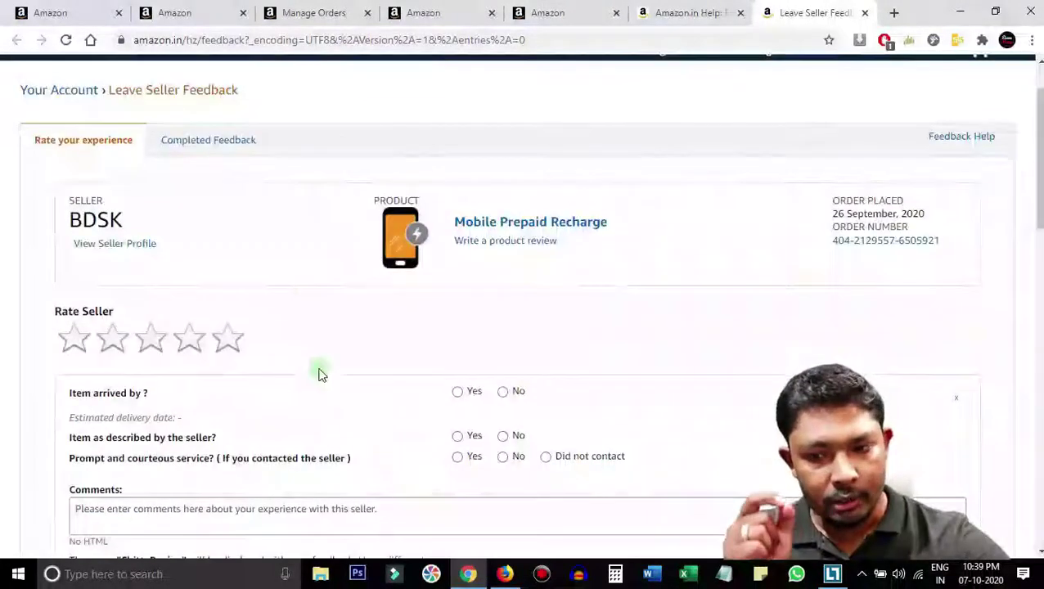
# Open the completed seller feedback and try to remove the one-star rating without selecting a reason
pyautogui.click(224, 147)
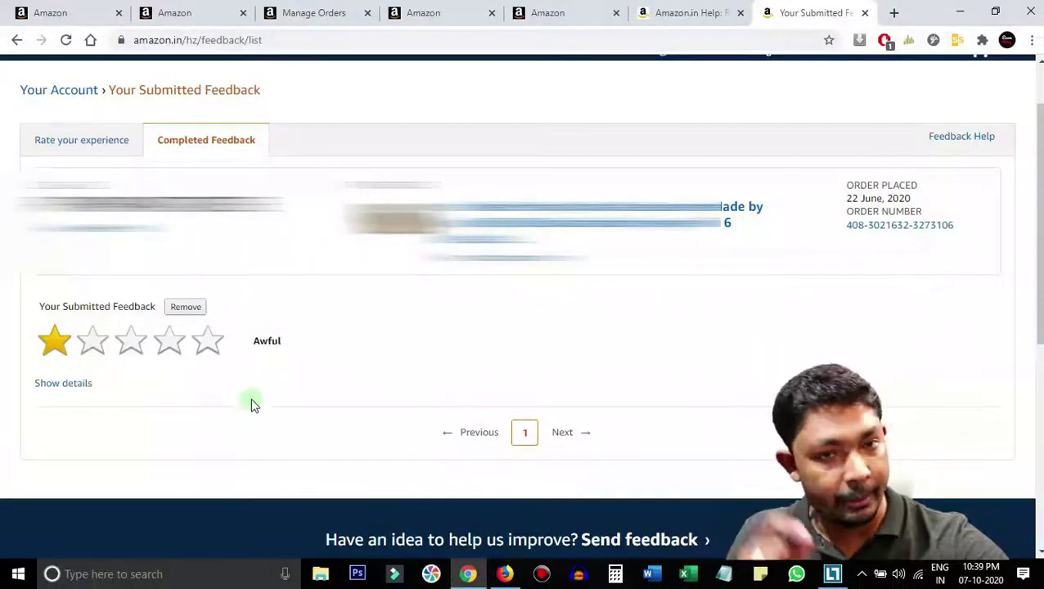
pyautogui.click(186, 309)
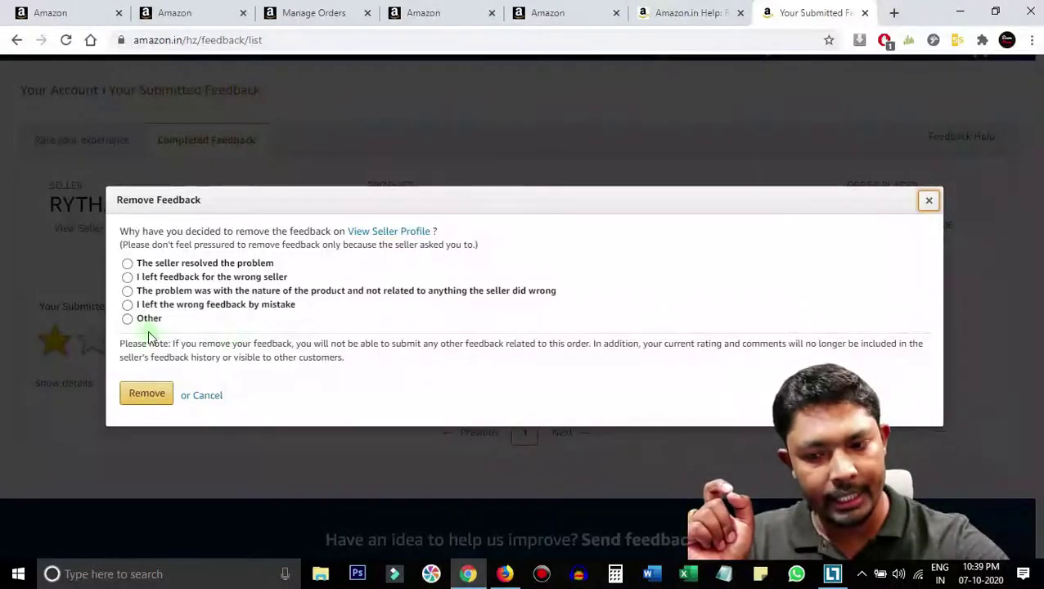
pyautogui.click(148, 401)
# Open the removal request for the one-star negative feedback dated 11-09-2020 in the Seller Central feedback manager
pyautogui.scroll(-2, 372, 270)
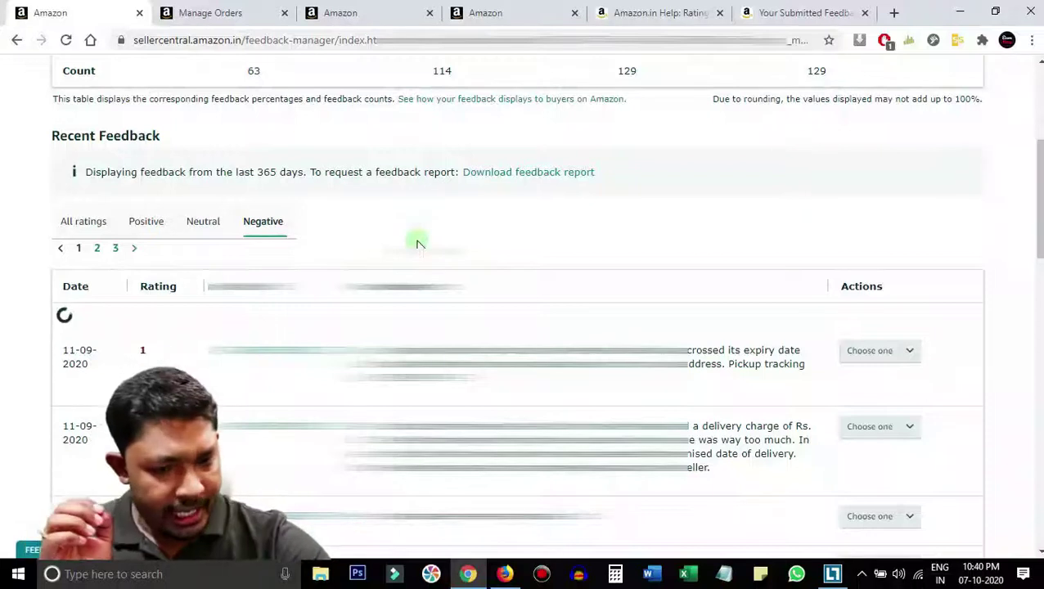
pyautogui.click(907, 352)
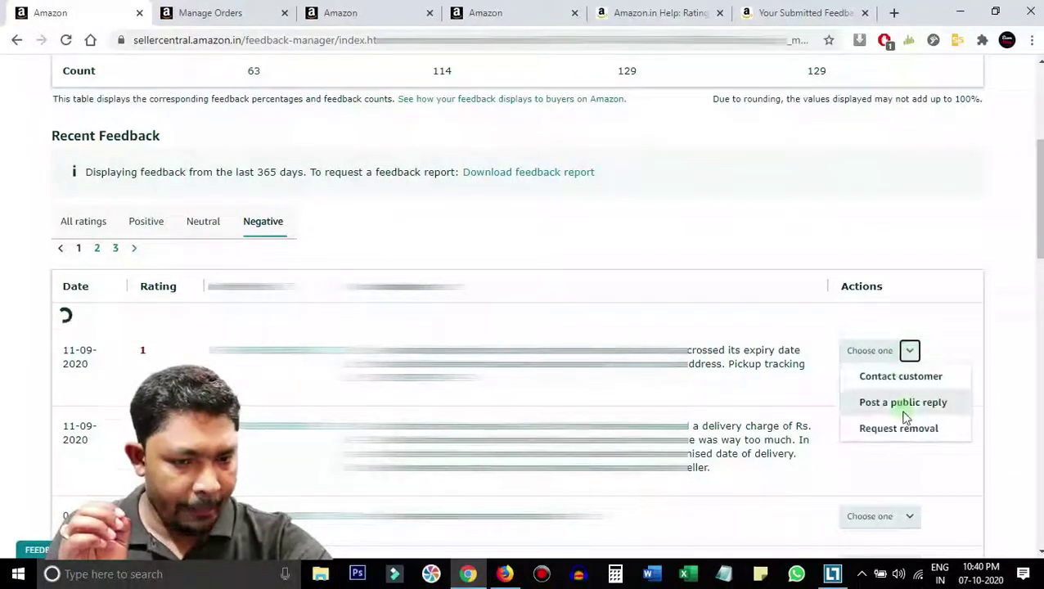
pyautogui.scroll(-1, 905, 417)
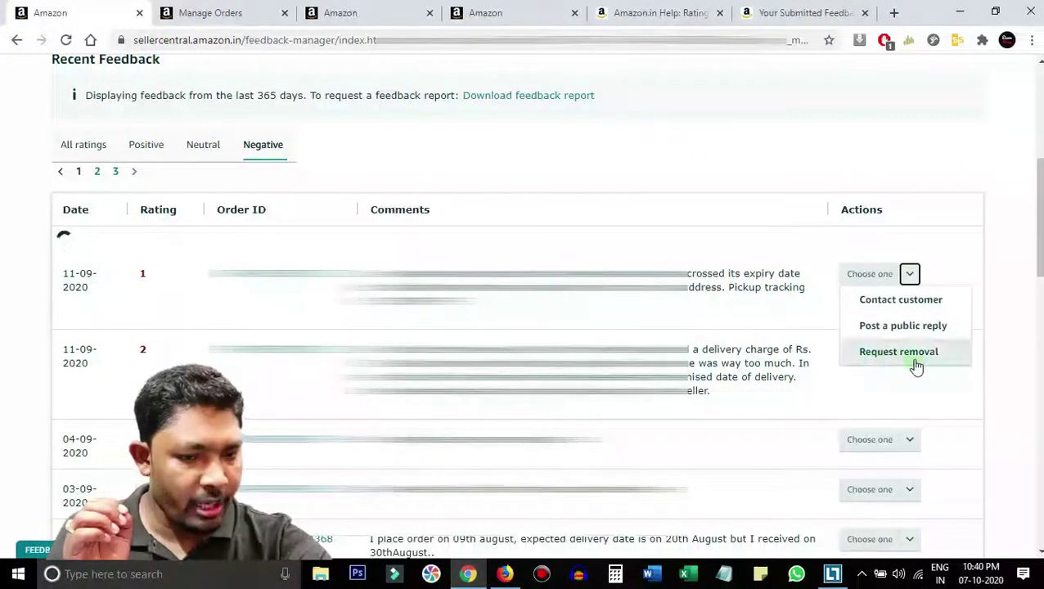
pyautogui.scroll(1, 924, 450)
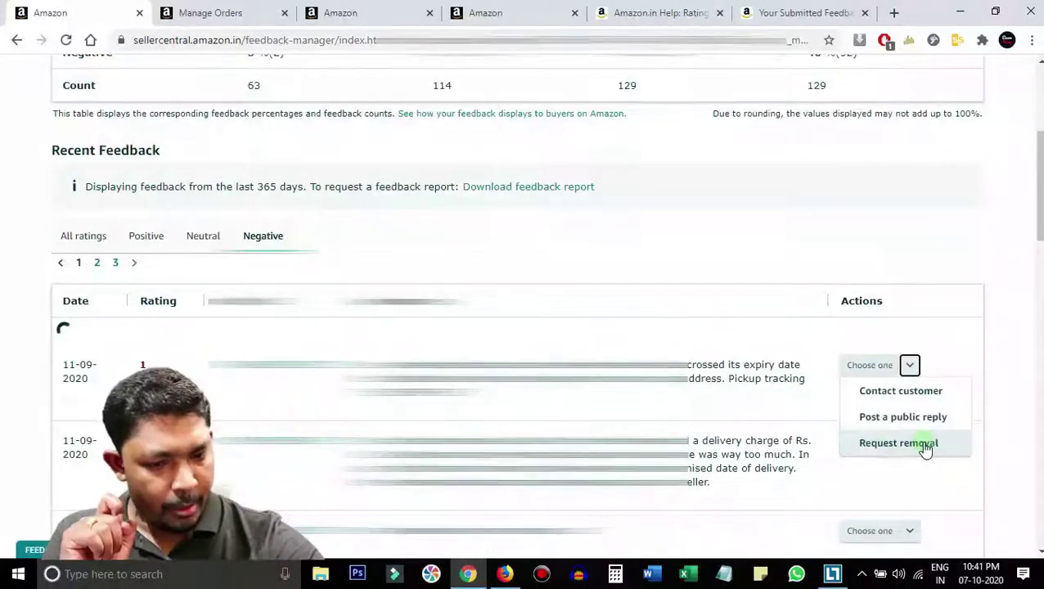
pyautogui.click(923, 446)
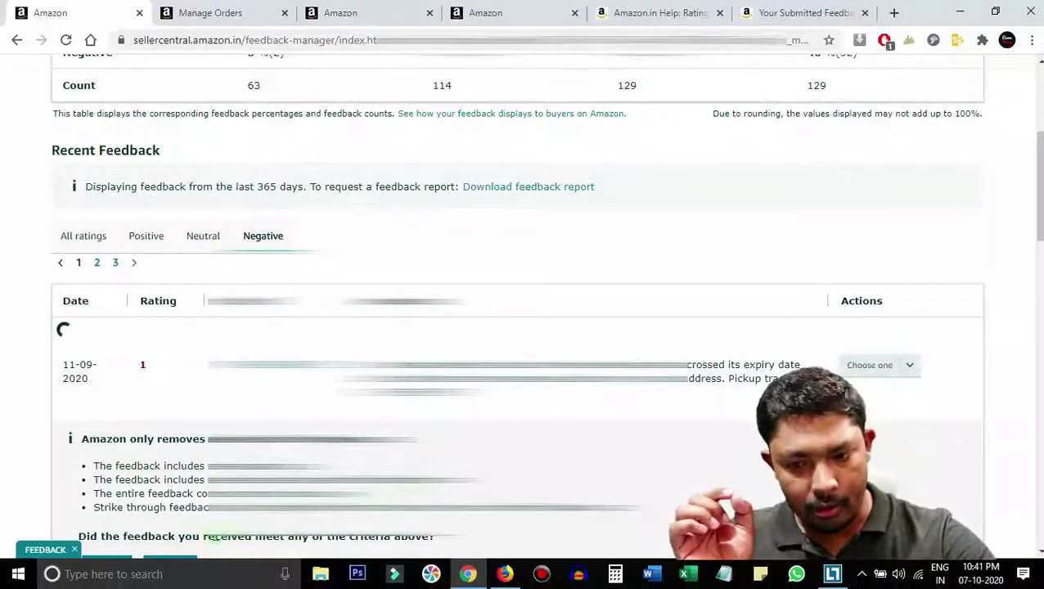
# Read the removal criteria on obscene language, seller-specific personally identifiable information and comments that are entirely product reviews
pyautogui.moveTo(211, 470); pyautogui.dragTo(308, 473)
pyautogui.click(201, 493)
pyautogui.moveTo(198, 480); pyautogui.dragTo(314, 491)
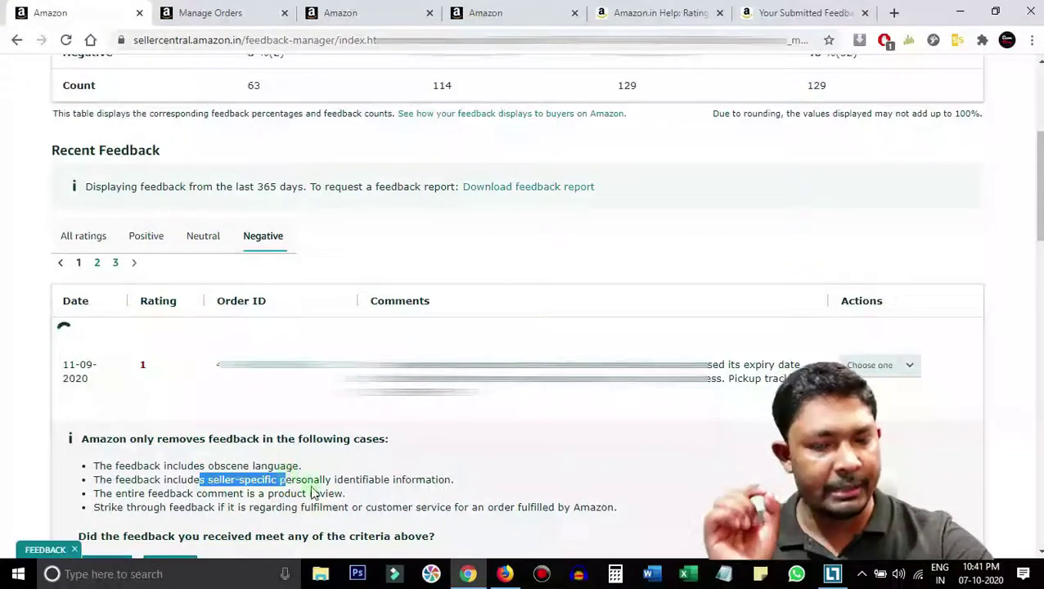
pyautogui.click(366, 474)
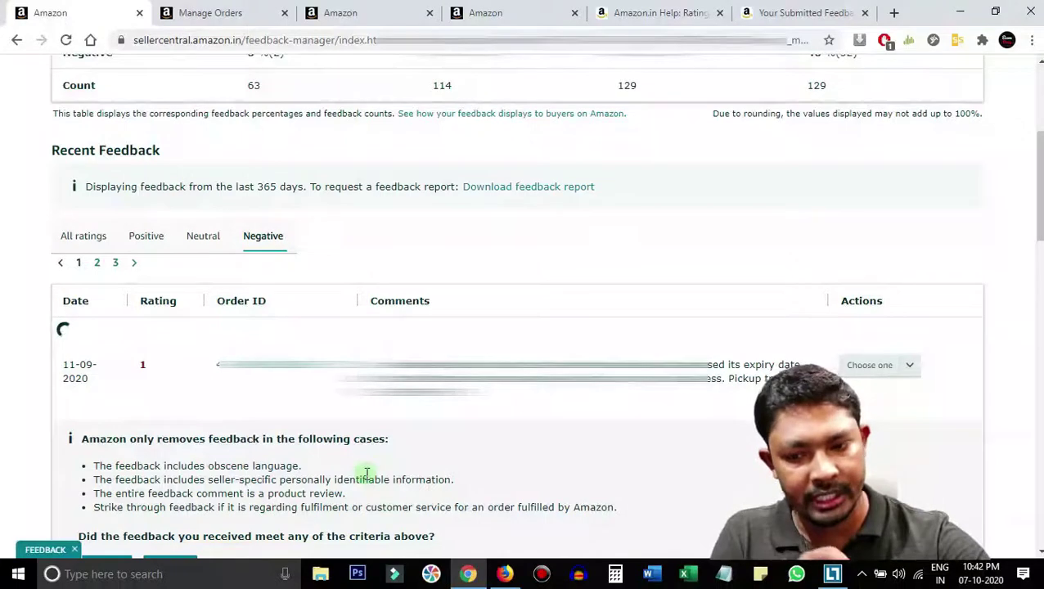
pyautogui.moveTo(153, 494); pyautogui.dragTo(342, 495)
pyautogui.click(346, 497)
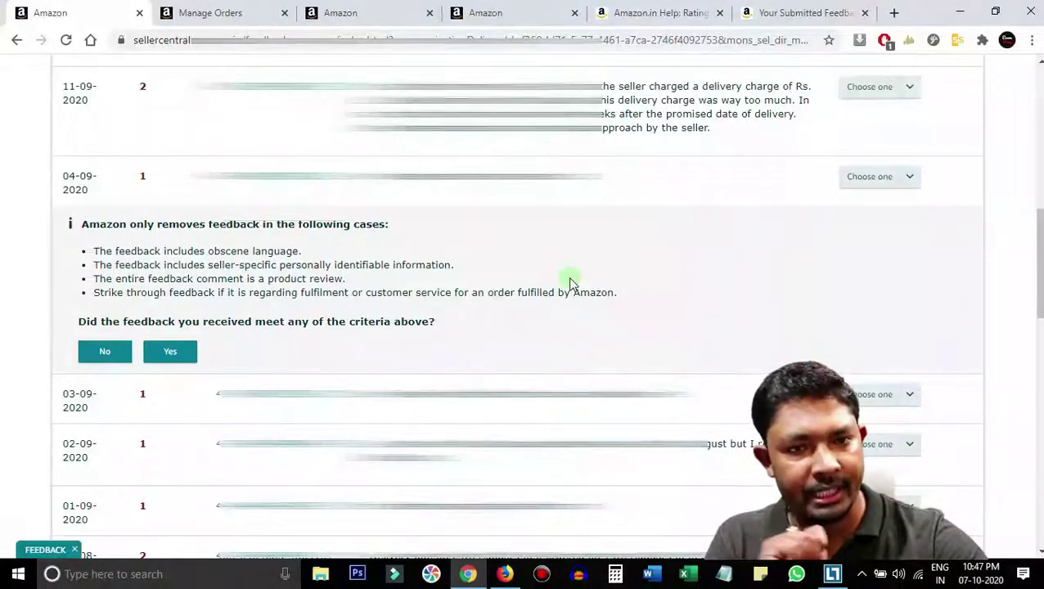
# Submit the removal request for the 04-09-2020 feedback by confirming that it meets Amazon's criteria, and open its case
pyautogui.moveTo(634, 288); pyautogui.dragTo(100, 284)
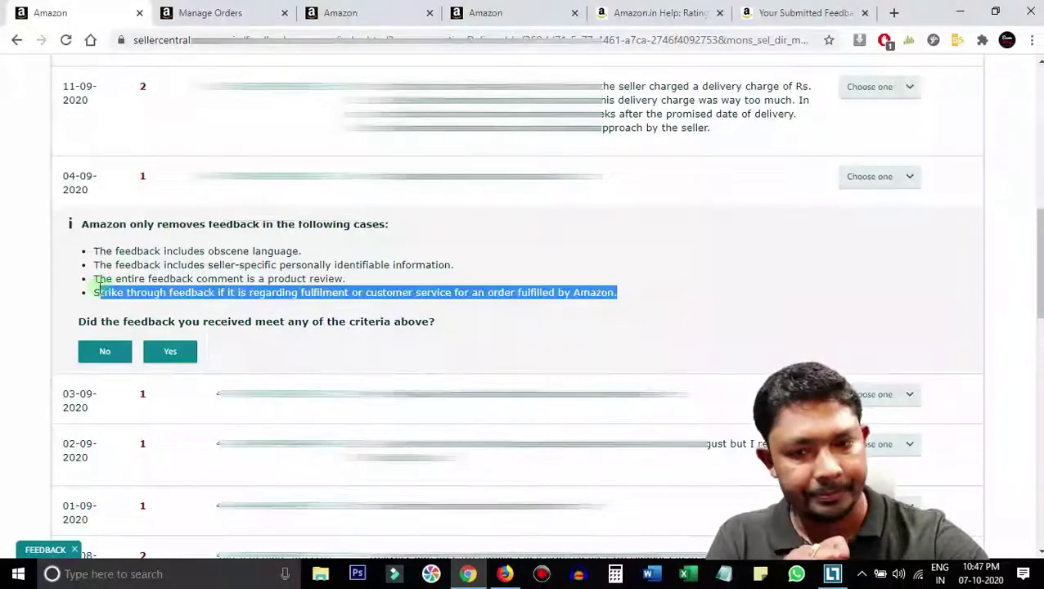
pyautogui.click(545, 285)
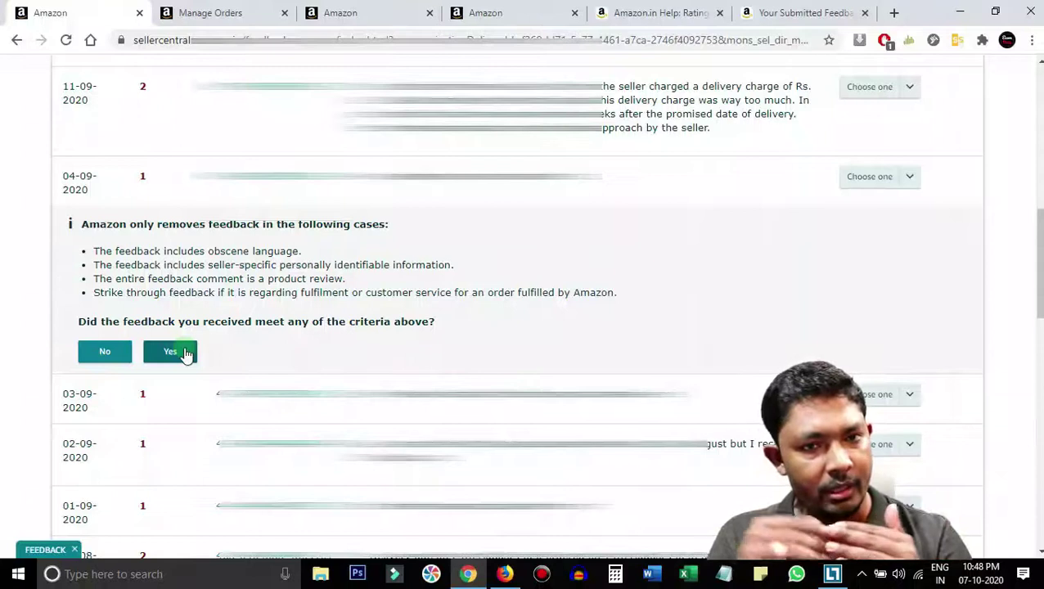
pyautogui.click(187, 352)
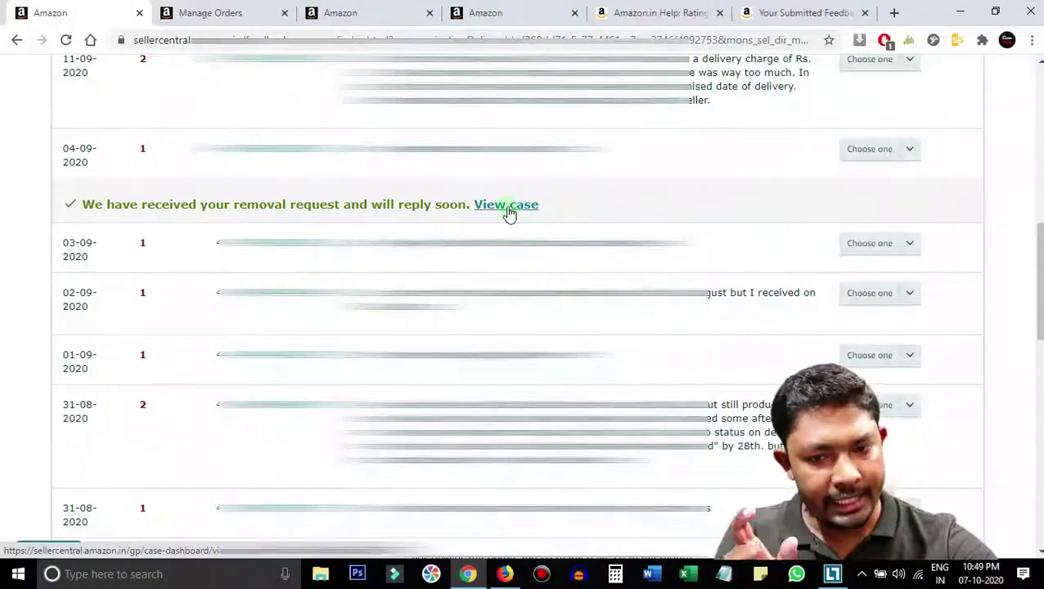
pyautogui.click(507, 208)
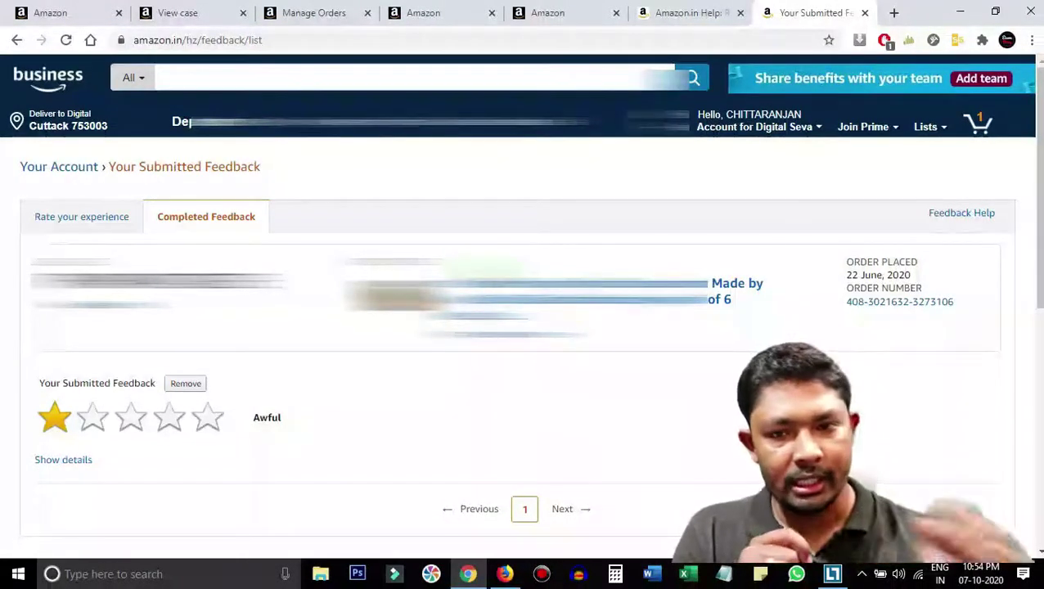
# Copy the full web address of the submitted feedback page and load it in a new browser tab
pyautogui.click(280, 39)
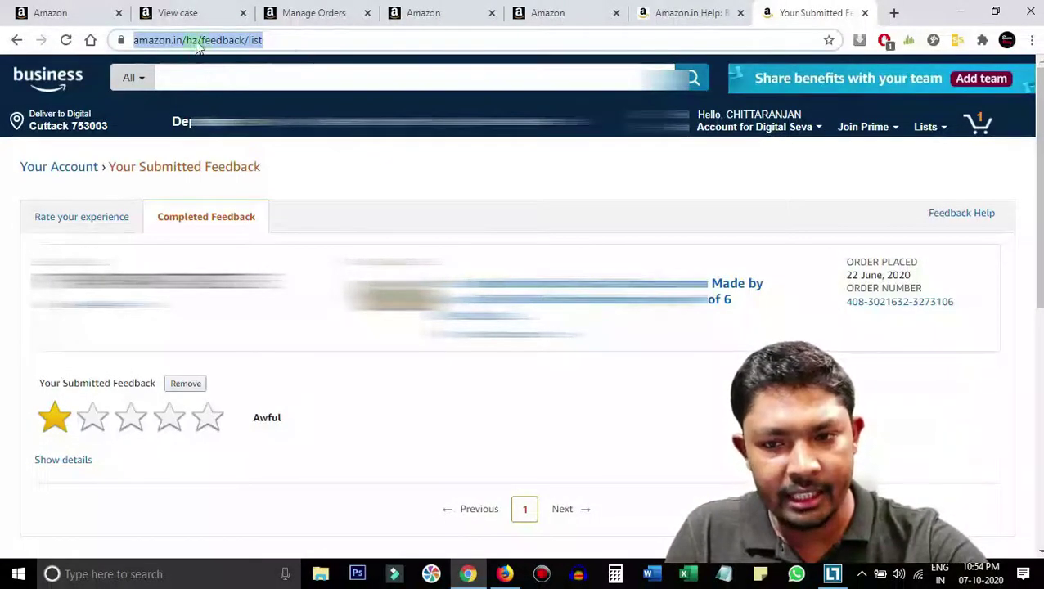
pyautogui.click(283, 40)
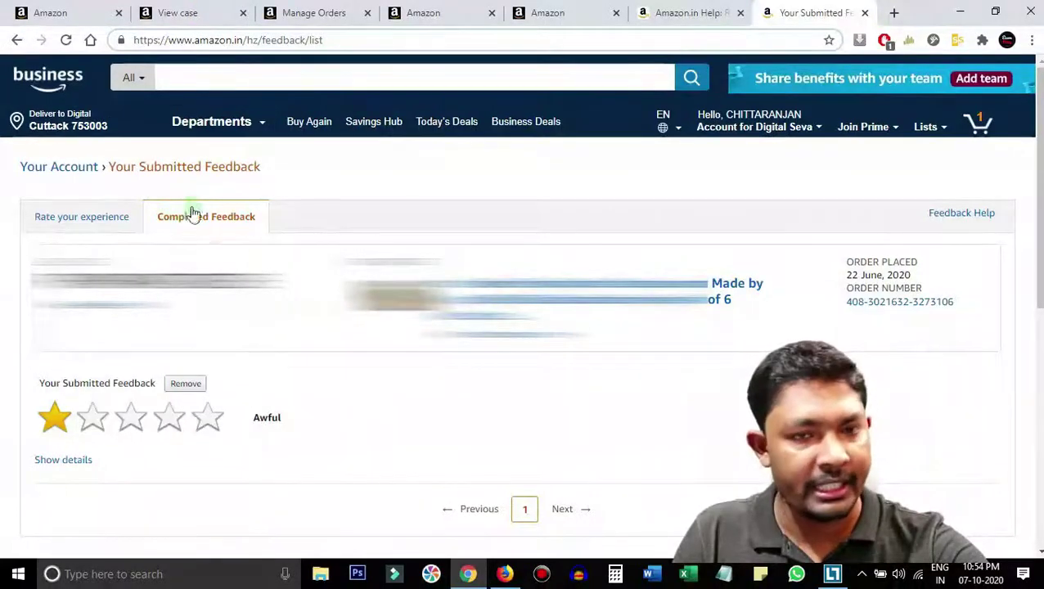
pyautogui.click(353, 39)
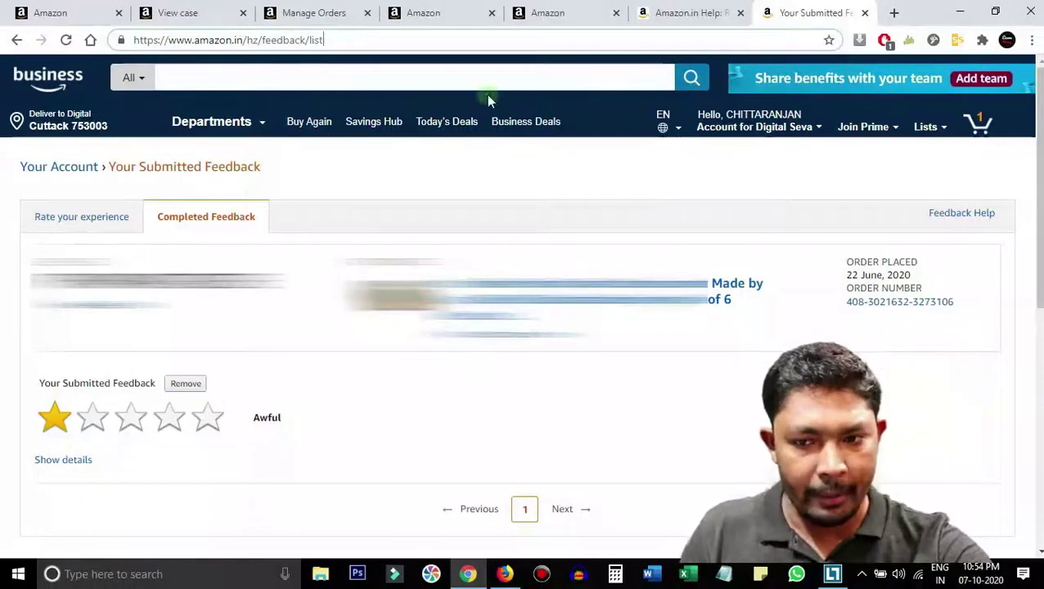
pyautogui.moveTo(349, 36); pyautogui.dragTo(132, 69)
pyautogui.hotkey('ctrl', 'c')
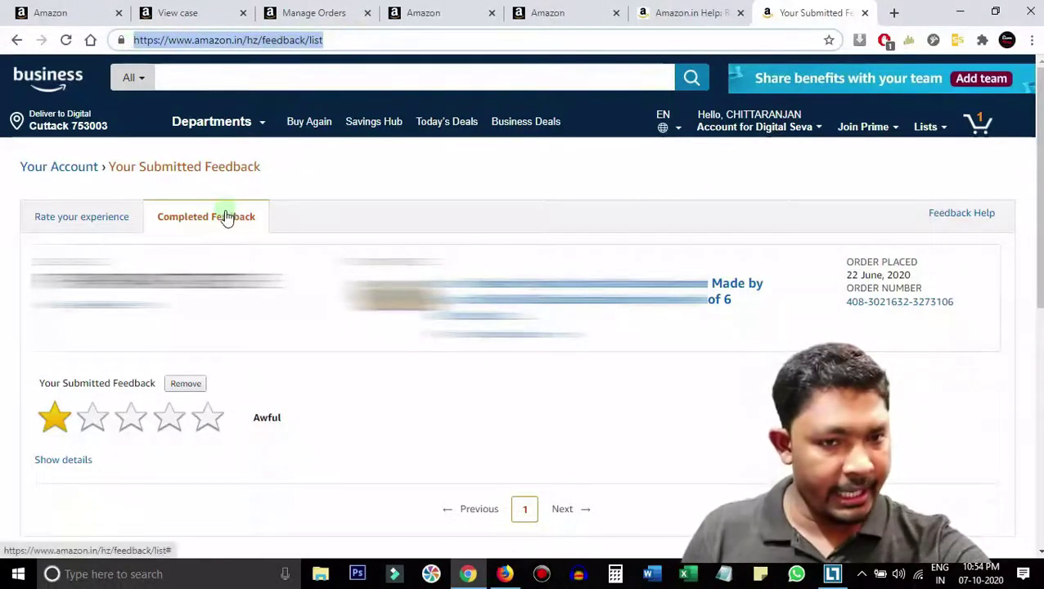
pyautogui.click(894, 12)
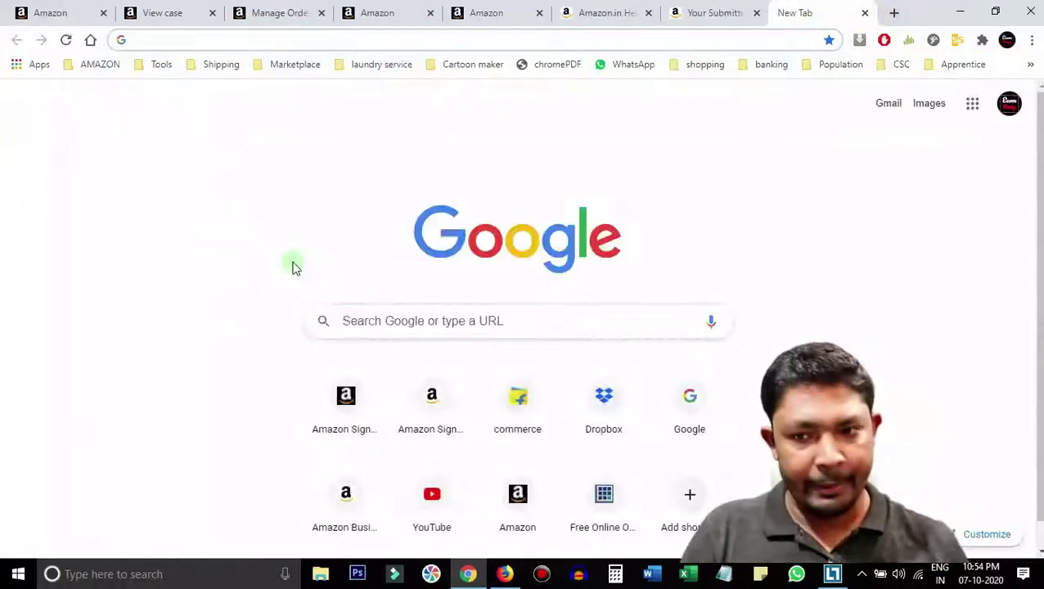
pyautogui.hotkey('ctrl', 'v')
pyautogui.press('Return')
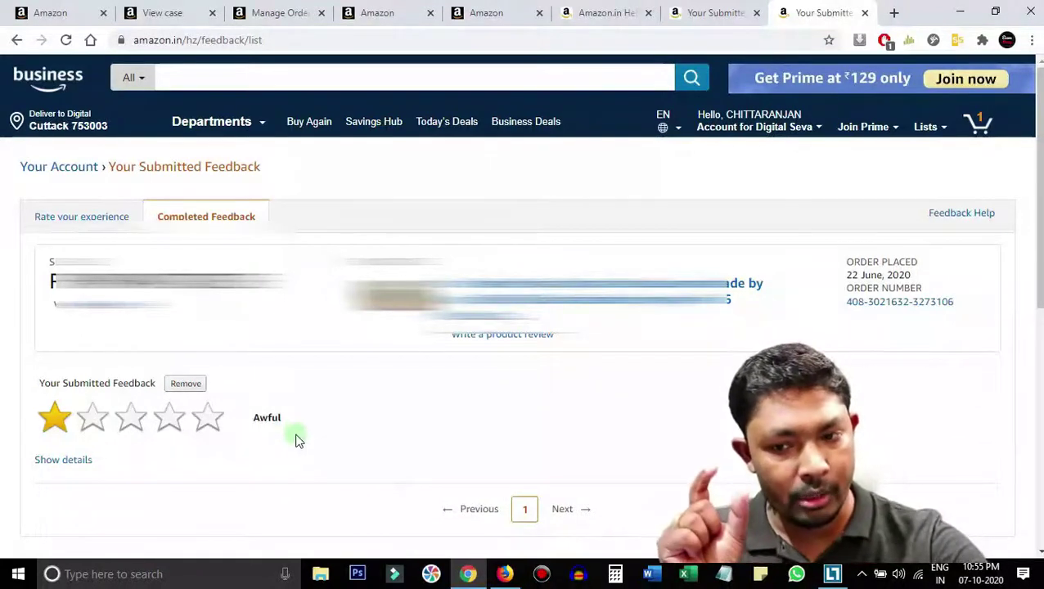
# Try to remove the one-star feedback with the reason "The seller resolved the problem"
pyautogui.scroll(-1, 311, 393)
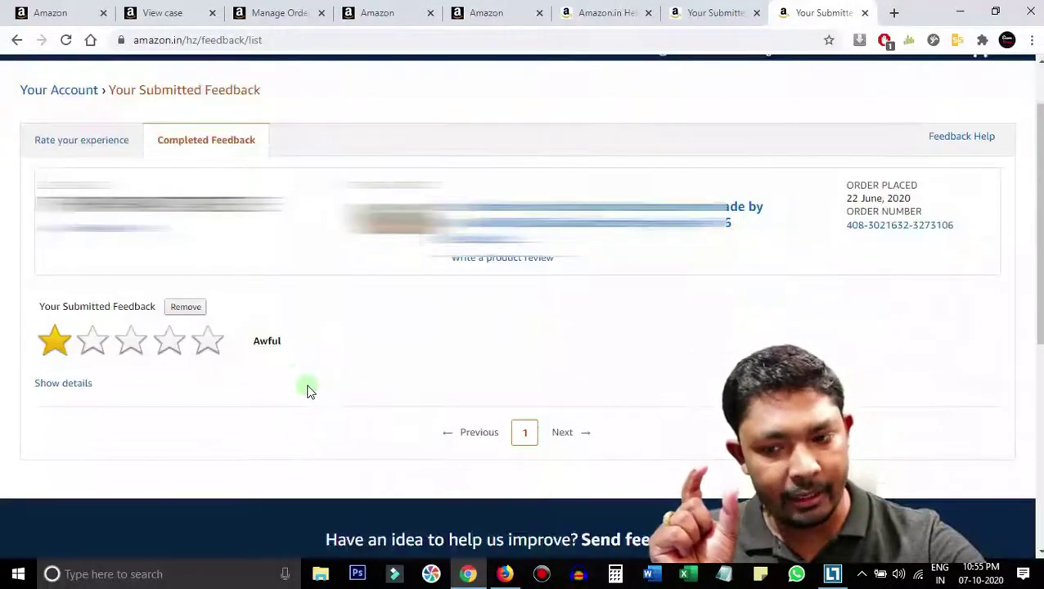
pyautogui.click(187, 308)
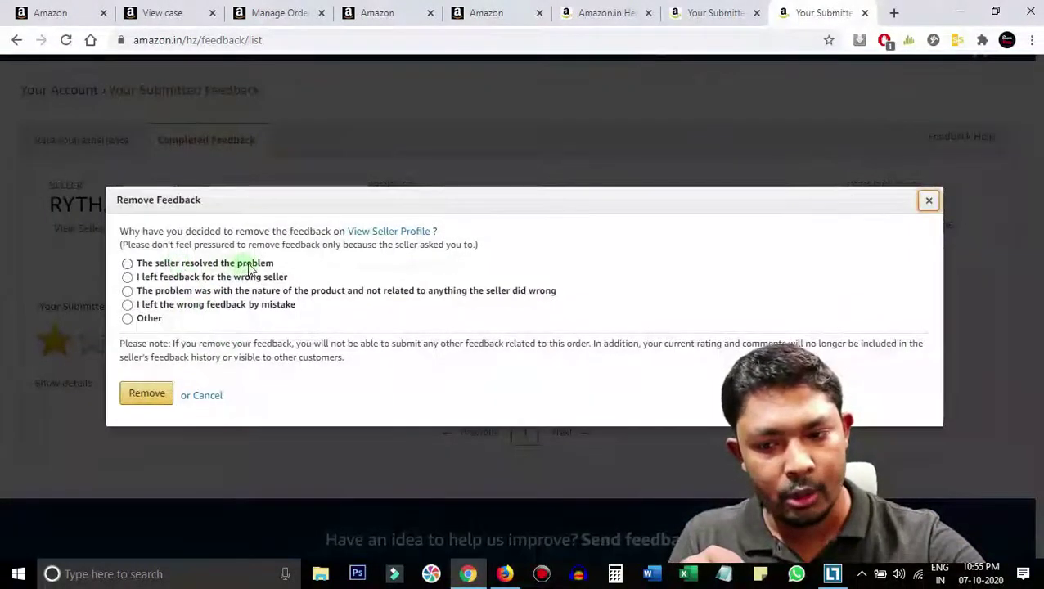
pyautogui.click(127, 264)
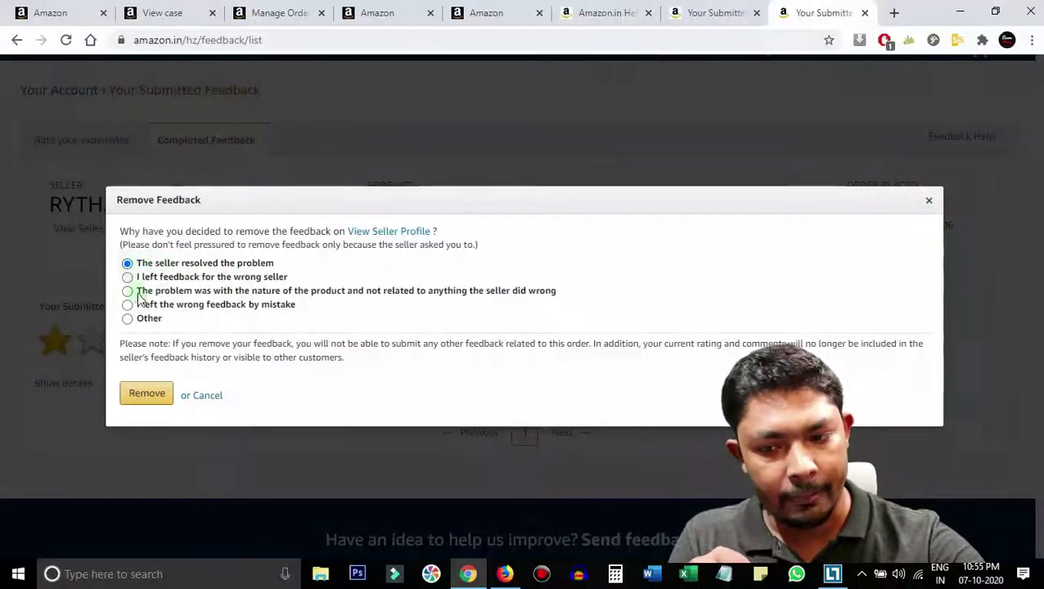
pyautogui.click(148, 397)
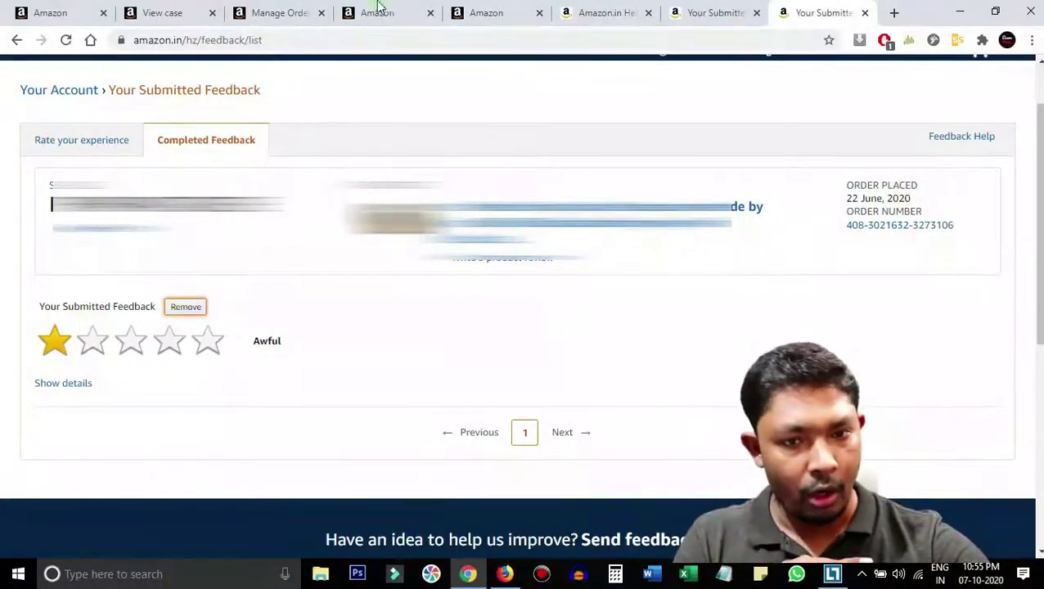
# Return to the Seller Central feedback manager and open the Order Reports page from there
pyautogui.click(682, 12)
pyautogui.click(598, 12)
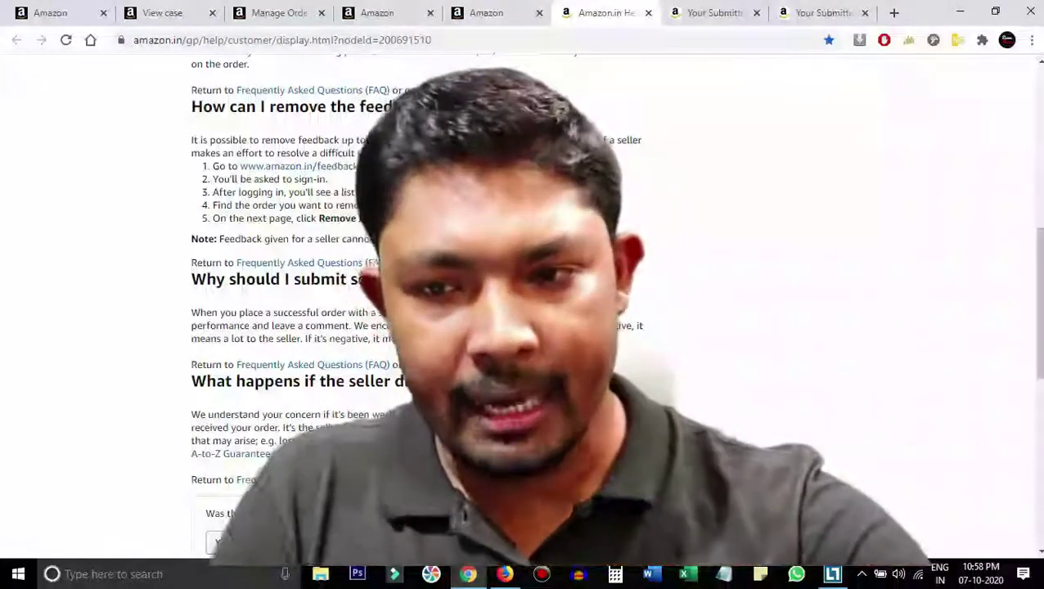
pyautogui.click(50, 12)
pyautogui.scroll(10, 249, 156)
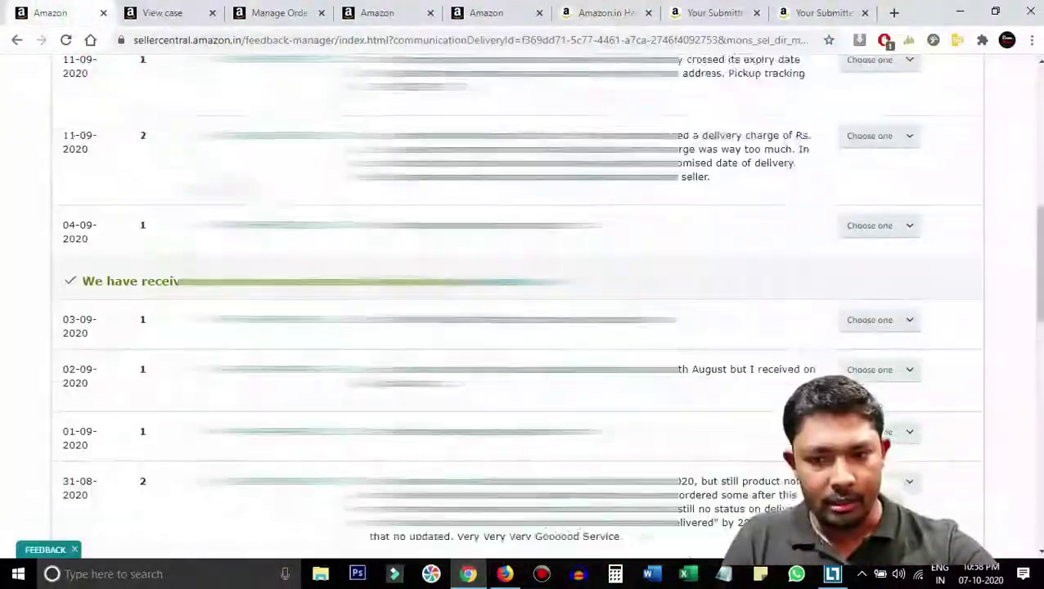
pyautogui.moveTo(212, 110)
pyautogui.click(231, 168)
pyautogui.scroll(2, 205, 156)
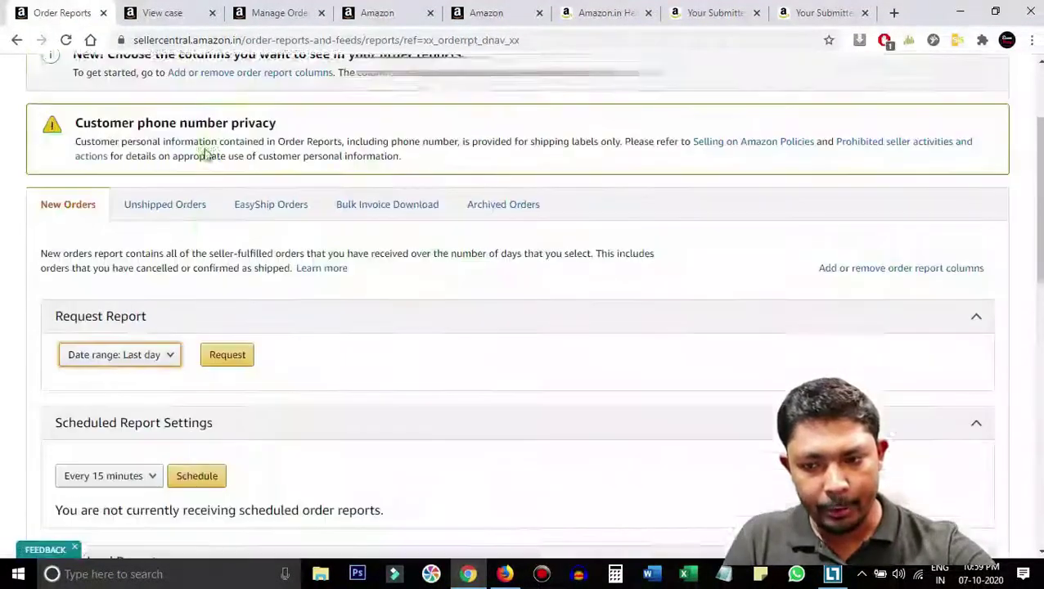
# Download the order report covering 16/09/20 to 01/10/20 and copy all its text into a blank Excel workbook
pyautogui.scroll(-4, 140, 373)
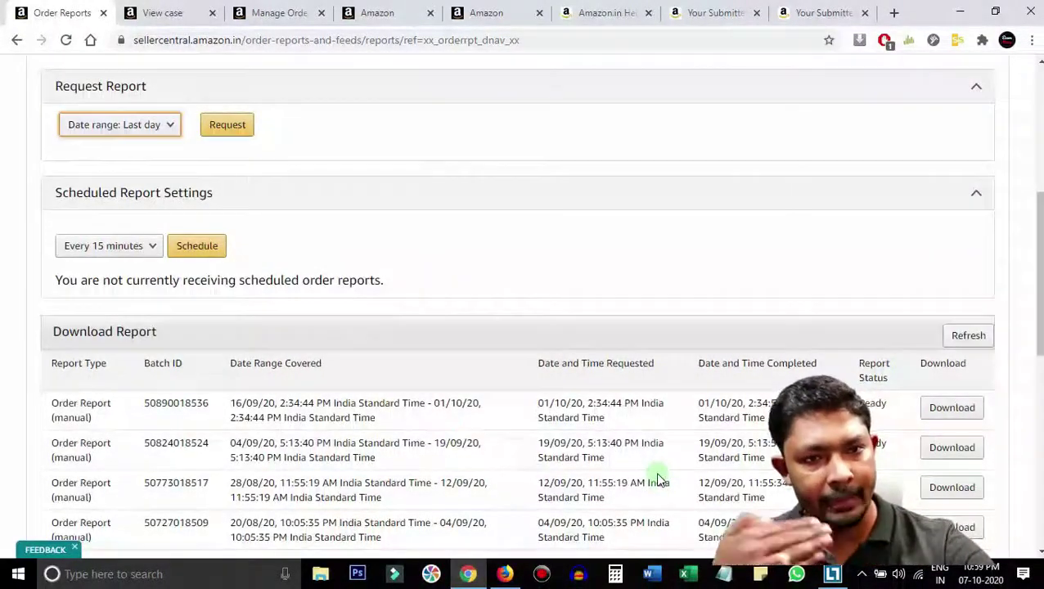
pyautogui.click(947, 412)
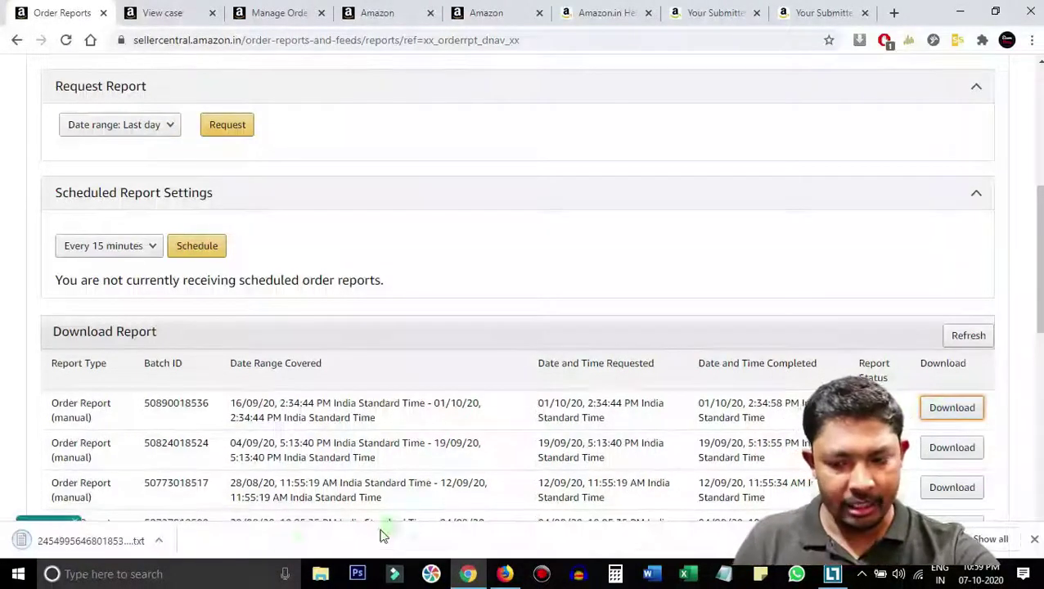
pyautogui.click(64, 554)
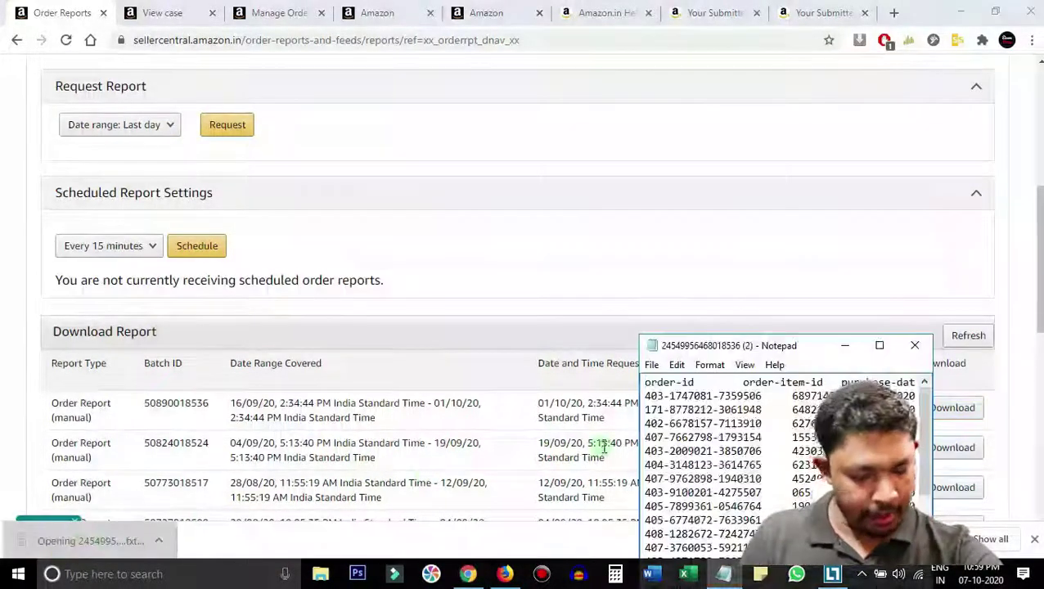
pyautogui.hotkey('ctrl', 'a')
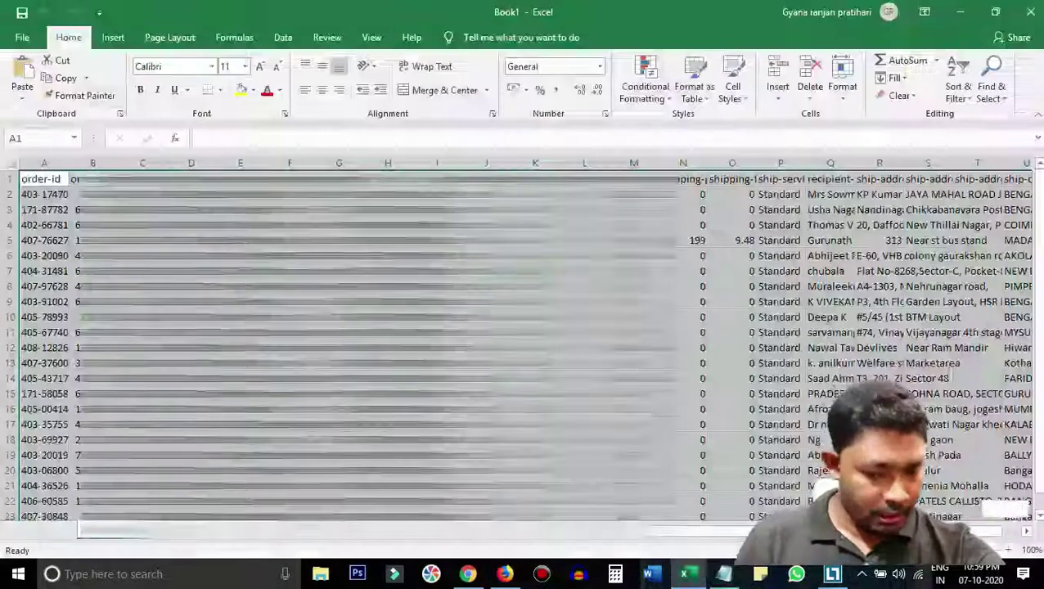
# Widen the ship-phone-number column of the pasted order report to fit the full numbers, and select that column
pyautogui.click(537, 271)
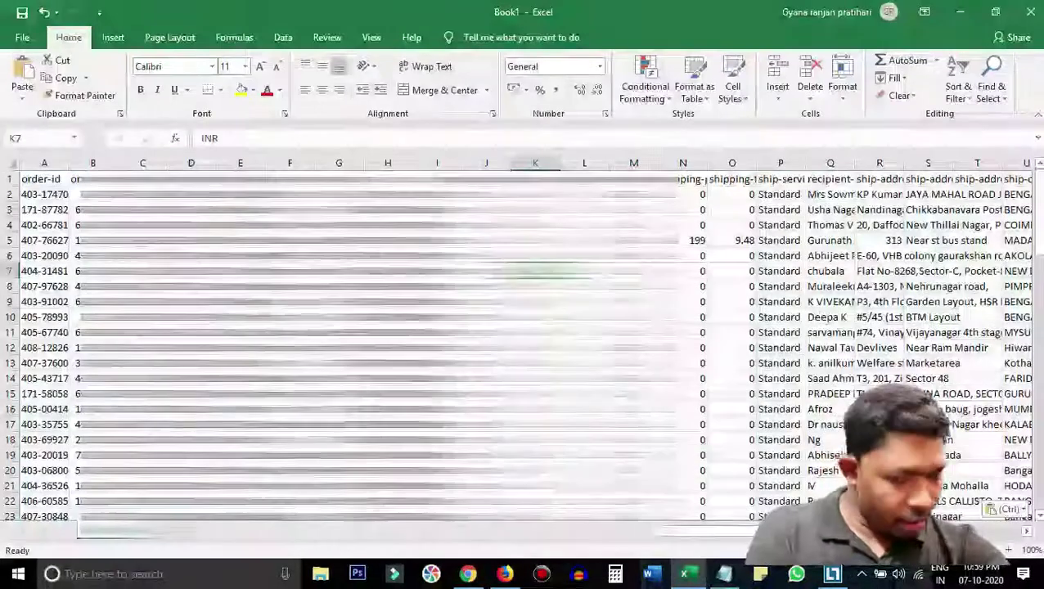
pyautogui.press('Right')
pyautogui.press('Right')
pyautogui.press('Right')
pyautogui.press('Right')
pyautogui.press('Right')
pyautogui.press('Right')
pyautogui.press('Right')
pyautogui.press('Right')
pyautogui.press('Right')
pyautogui.press('Right')
pyautogui.press('Right')
pyautogui.press('Right')
pyautogui.press('Right')
pyautogui.press('Right')
pyautogui.press('Right')
pyautogui.press('Right')
pyautogui.press('Right')
pyautogui.press('Right')
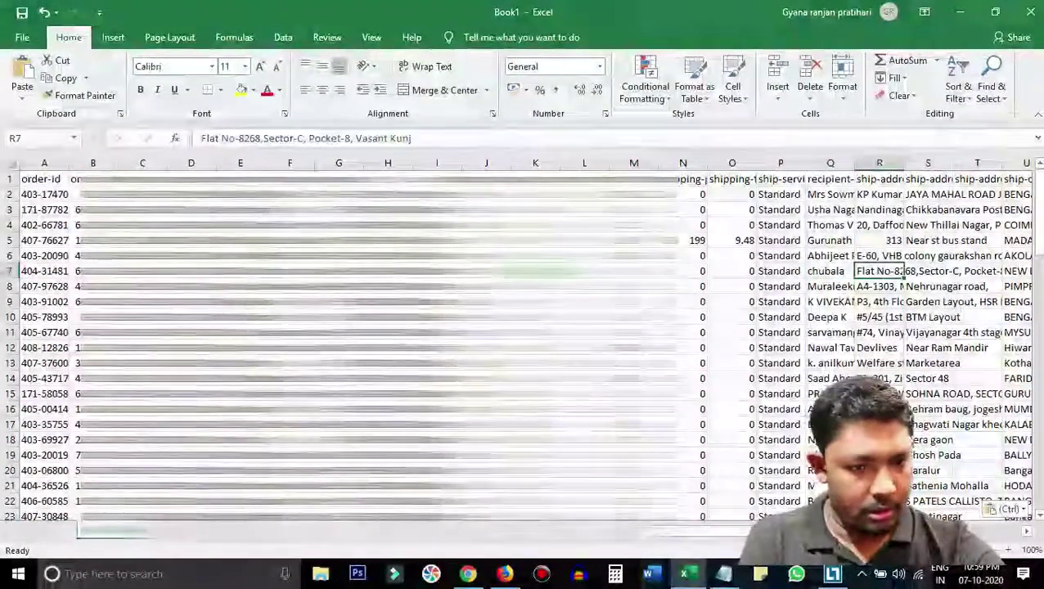
pyautogui.press('Right')
pyautogui.press('Right')
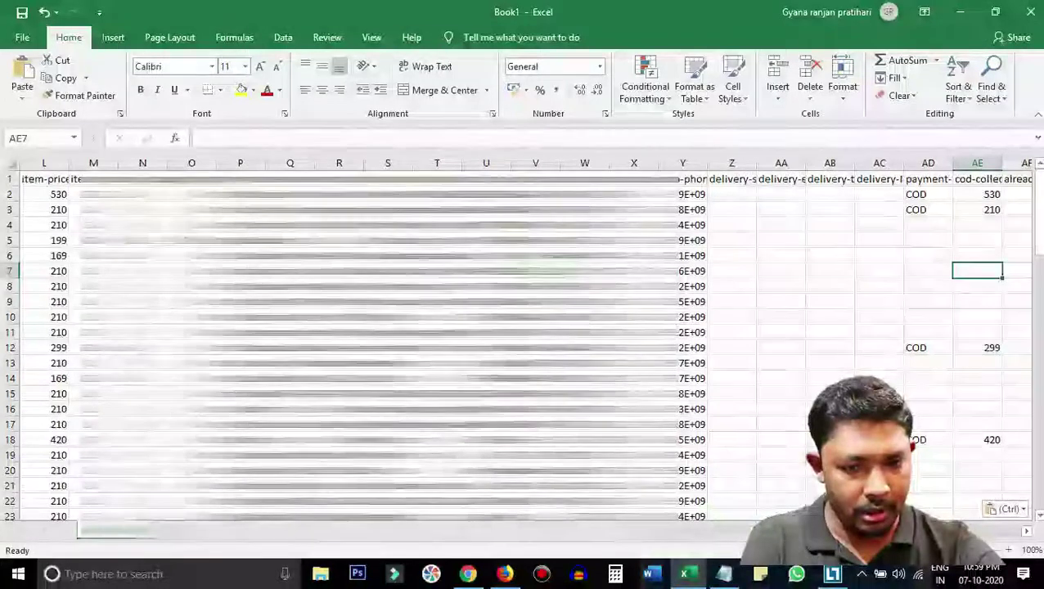
pyautogui.moveTo(711, 160); pyautogui.dragTo(762, 163)
pyautogui.click(716, 162)
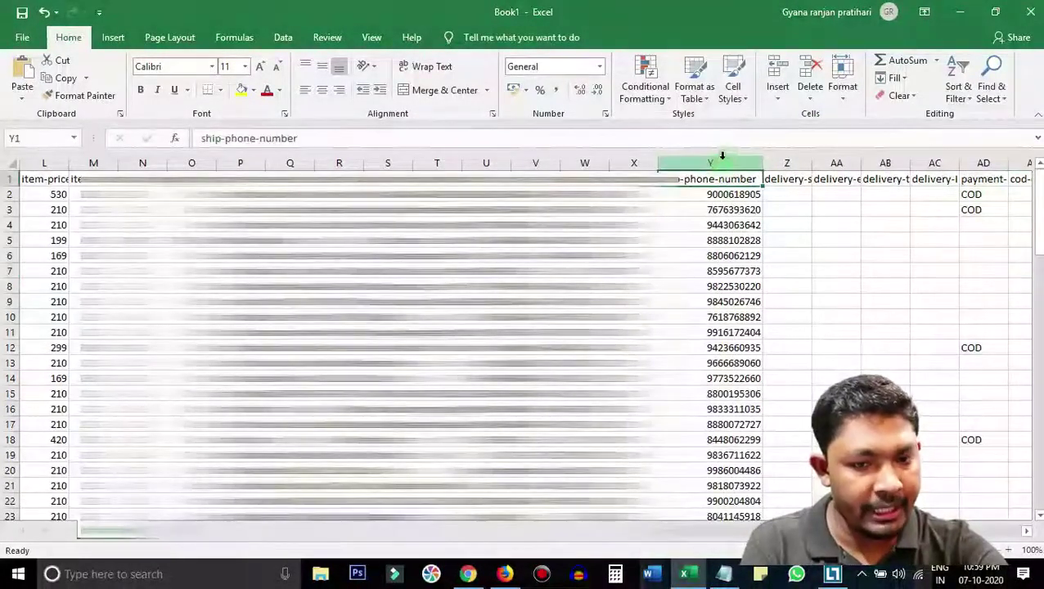